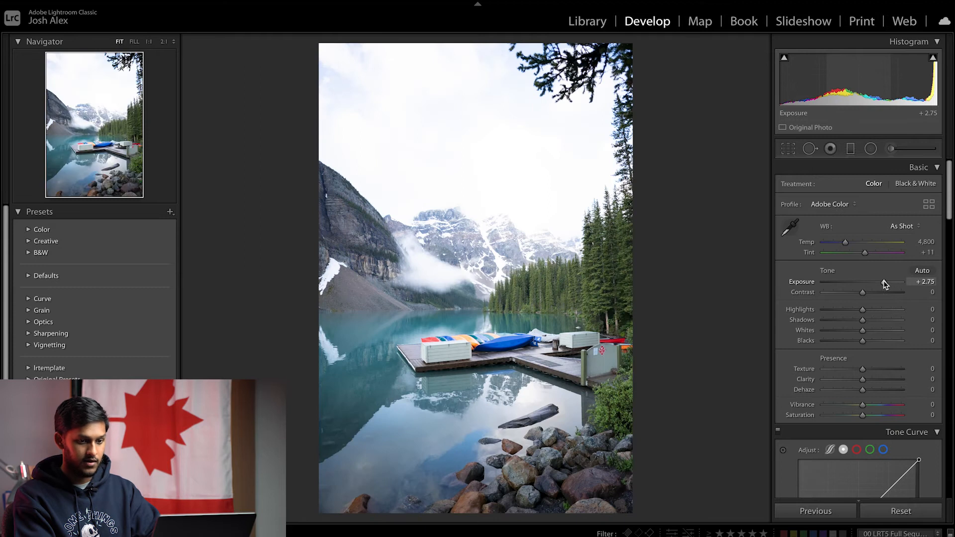
Set Exposure to +1.35, Highlights to -82, Shadows to +24, Whites to +11 and Blacks to -9.
double_click(884, 282)
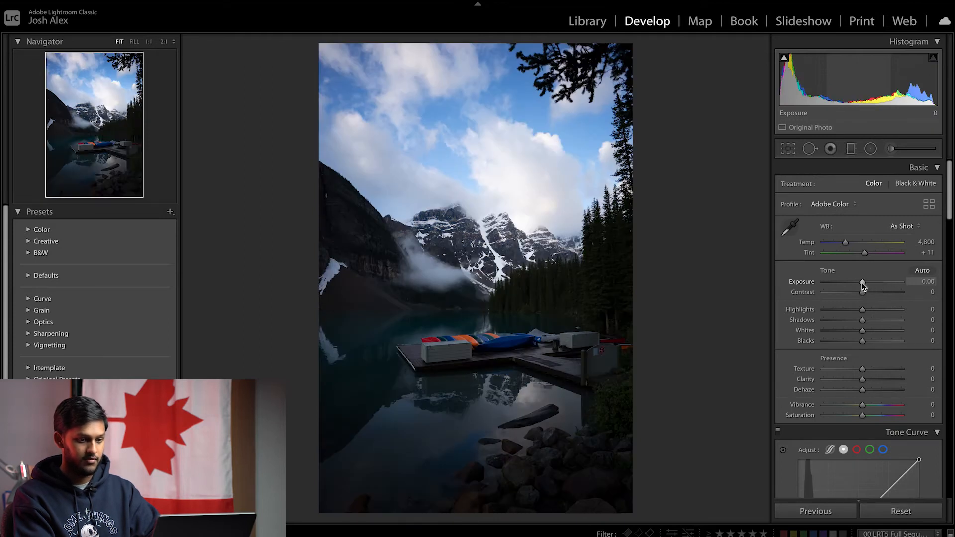
drag(863, 283, 873, 284)
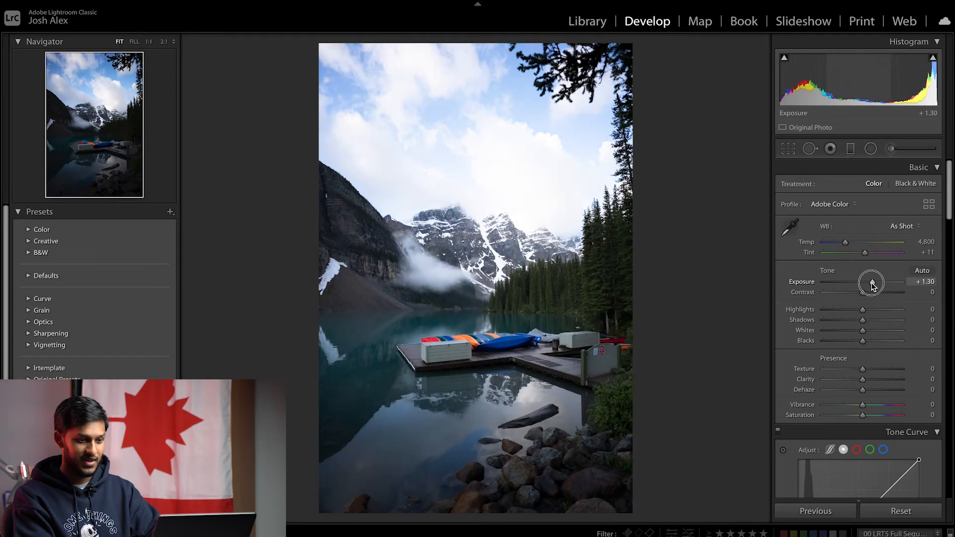
drag(862, 309, 868, 337)
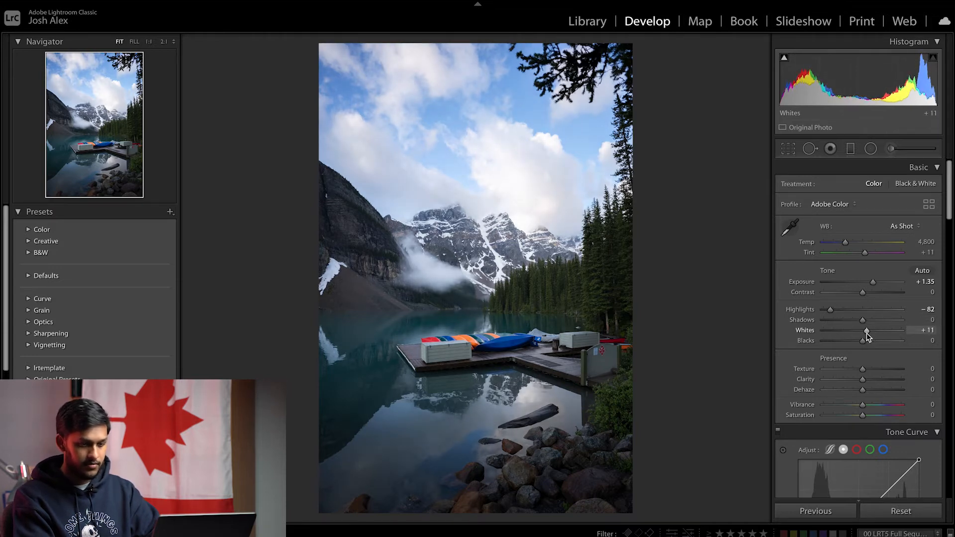
drag(857, 343, 872, 321)
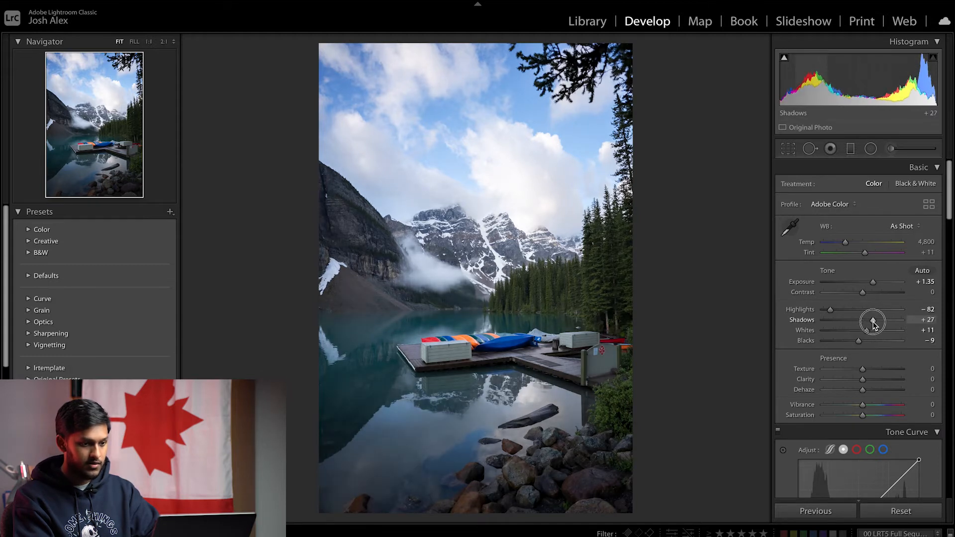
Set the photo's Clarity to +12 and Dehaze to +17.
drag(864, 380, 936, 382)
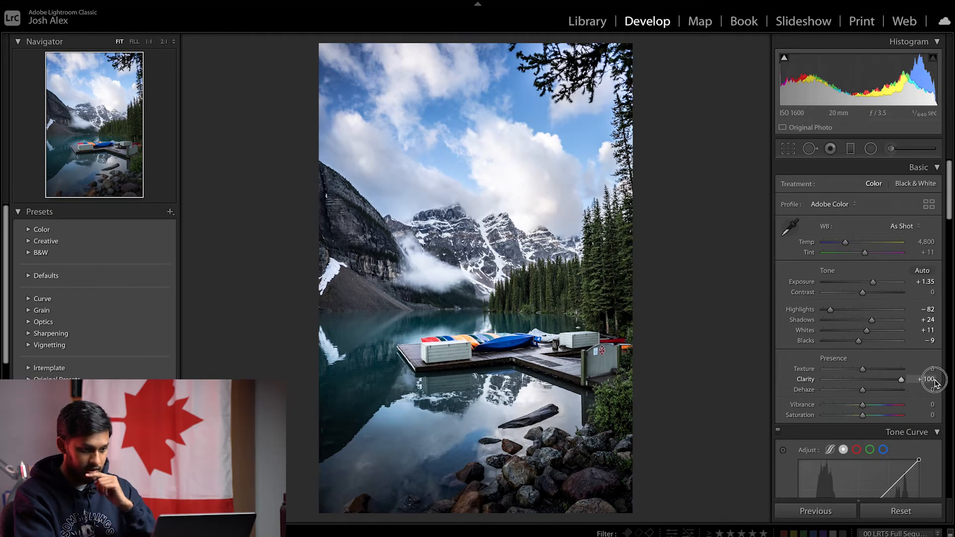
drag(898, 383, 870, 393)
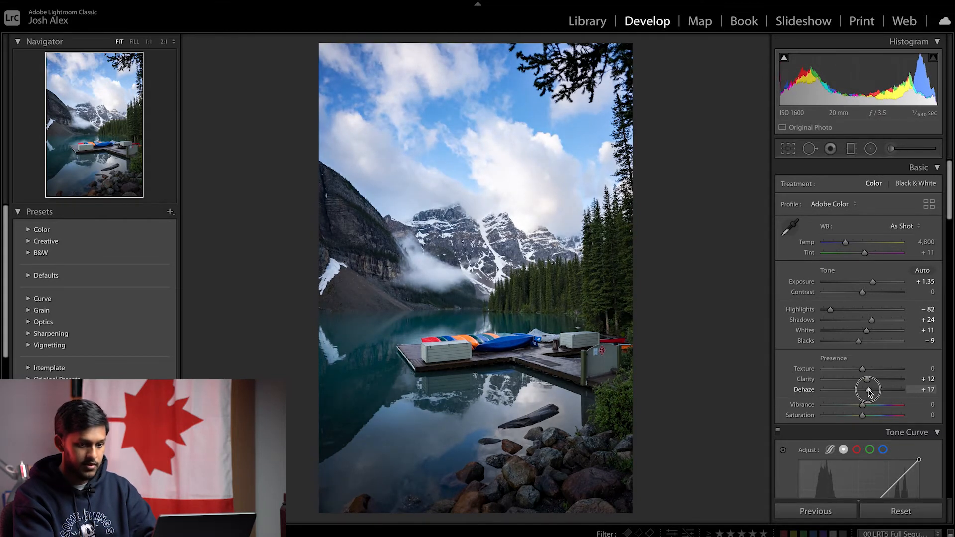
Anchor the lower part of the tone curve and raise its black point to an output of 8.
scroll(868, 391, down, 5)
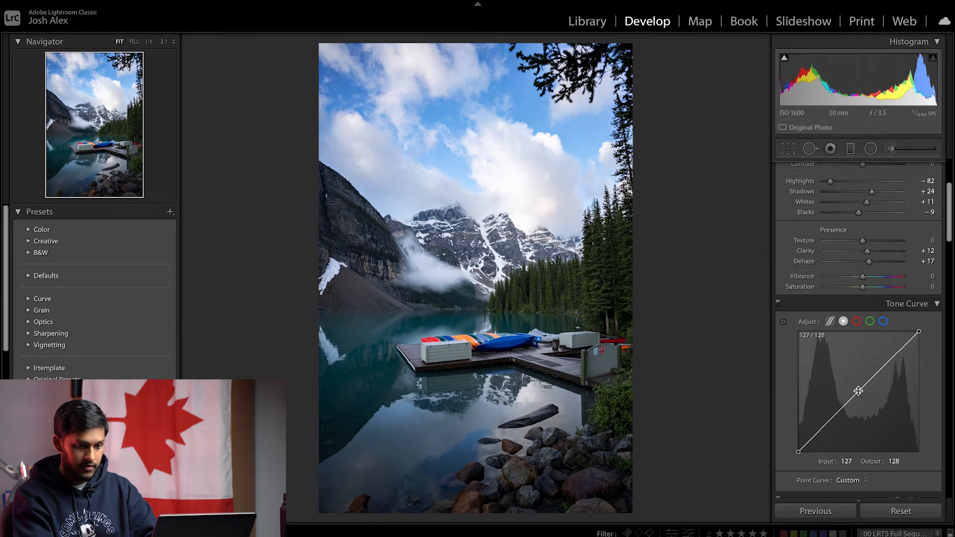
drag(824, 426, 787, 458)
Set the HSL hue values to Green +38, Aqua +29, Purple +16 and Magenta +54.
scroll(786, 459, down, 5)
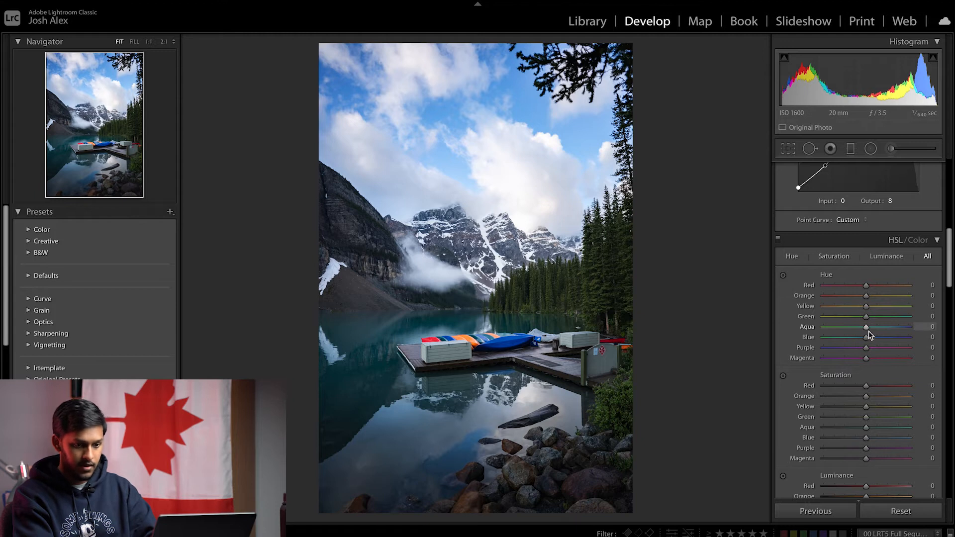
drag(866, 316, 890, 344)
double_click(887, 315)
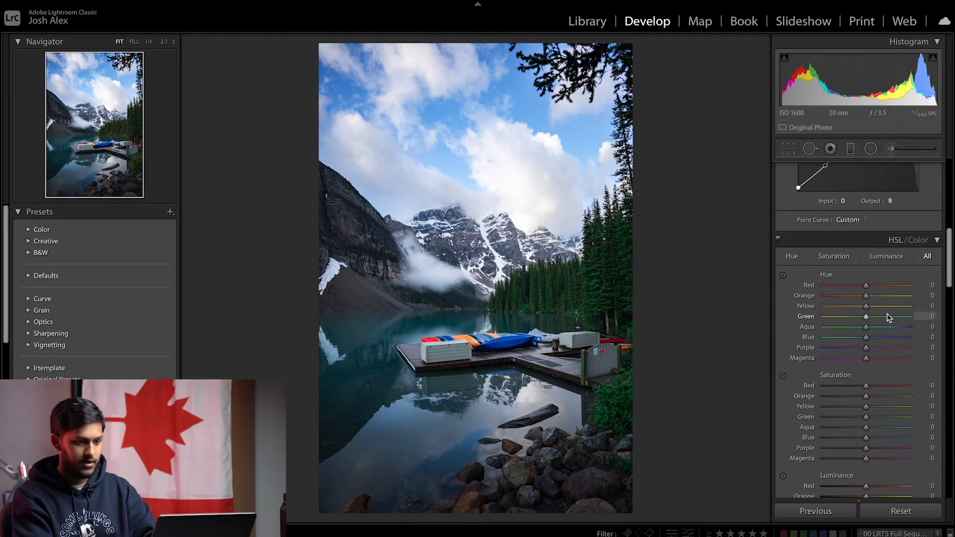
click(883, 317)
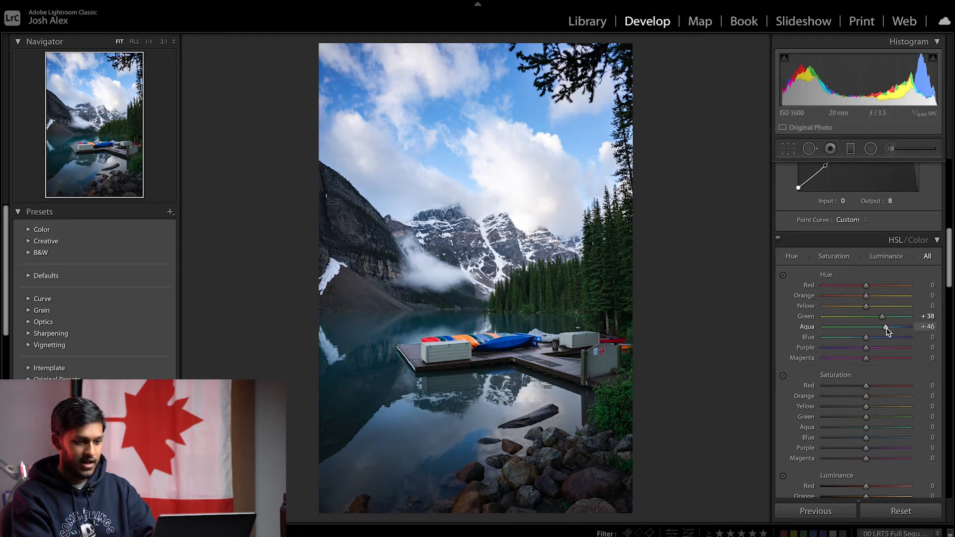
key(backslash)
key(backslash)
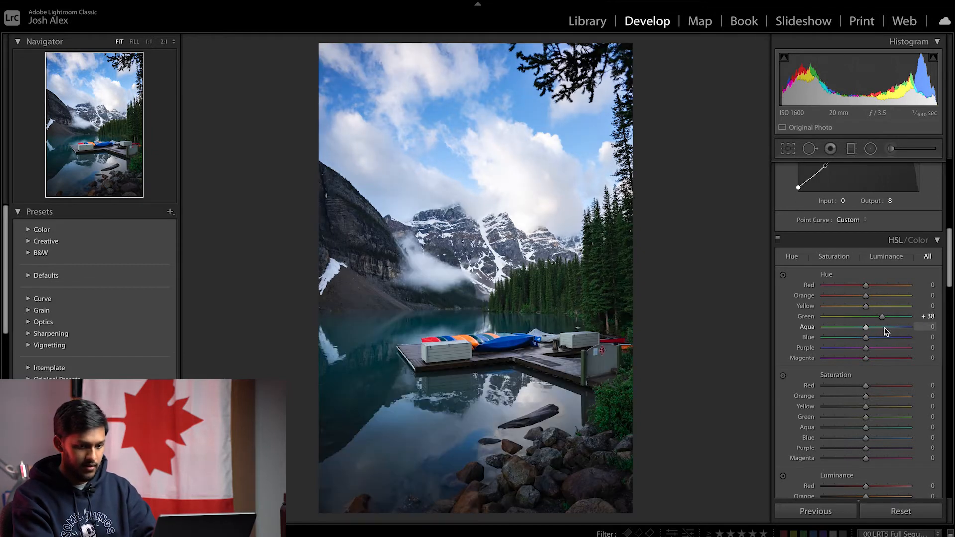
drag(878, 329, 880, 328)
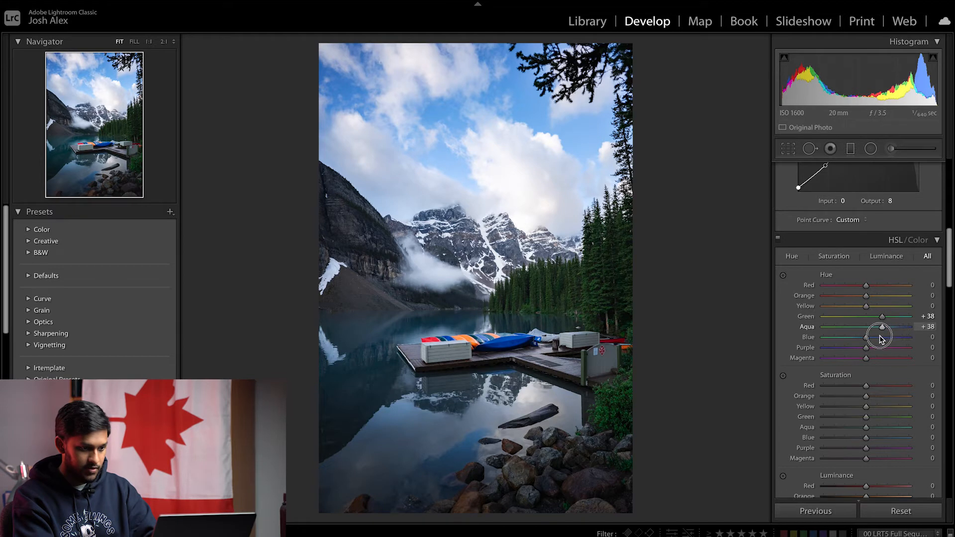
drag(863, 339, 867, 341)
click(866, 338)
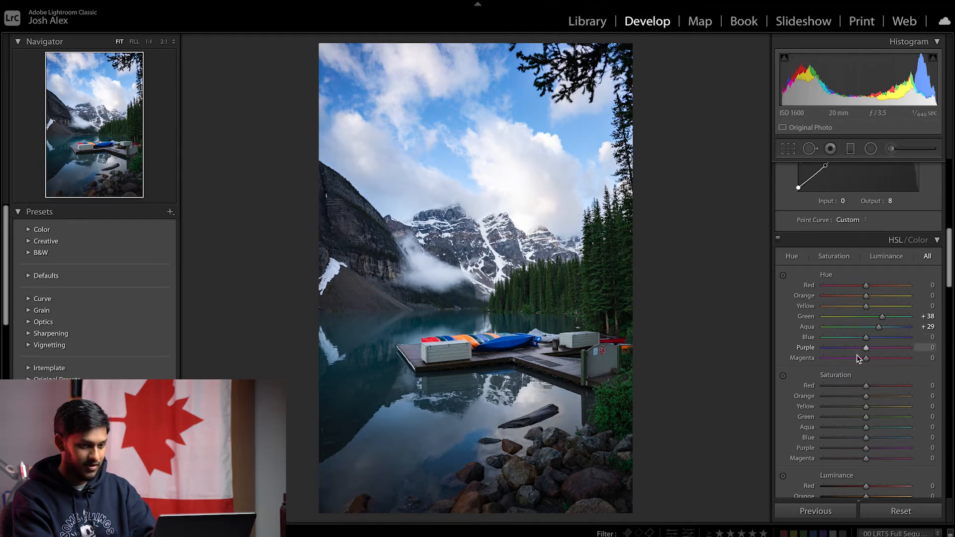
click(845, 348)
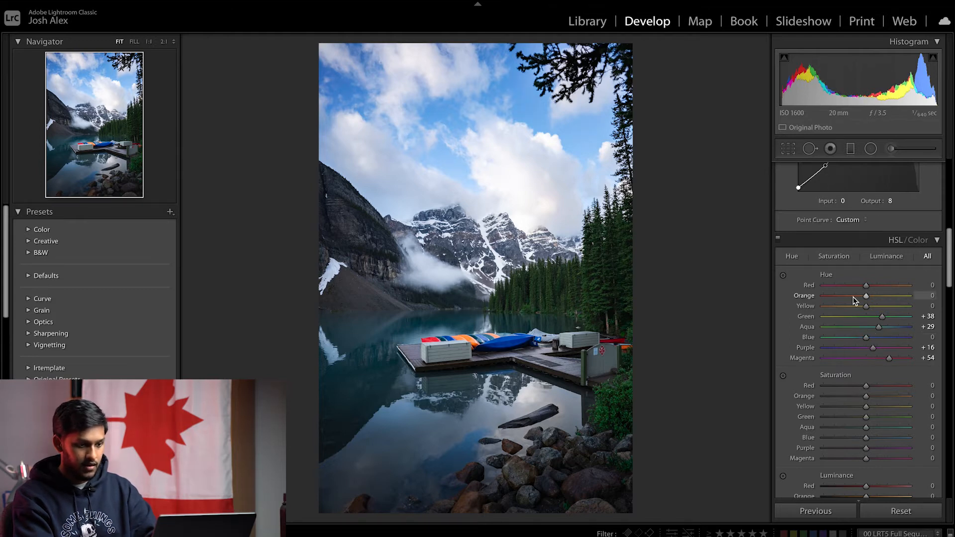
Set the hues to Red -33, Orange -22, Yellow -44 and Green +66, and the saturation to Yellow -53 and Green -38.
click(844, 296)
drag(844, 300, 857, 348)
scroll(847, 317, down, 3)
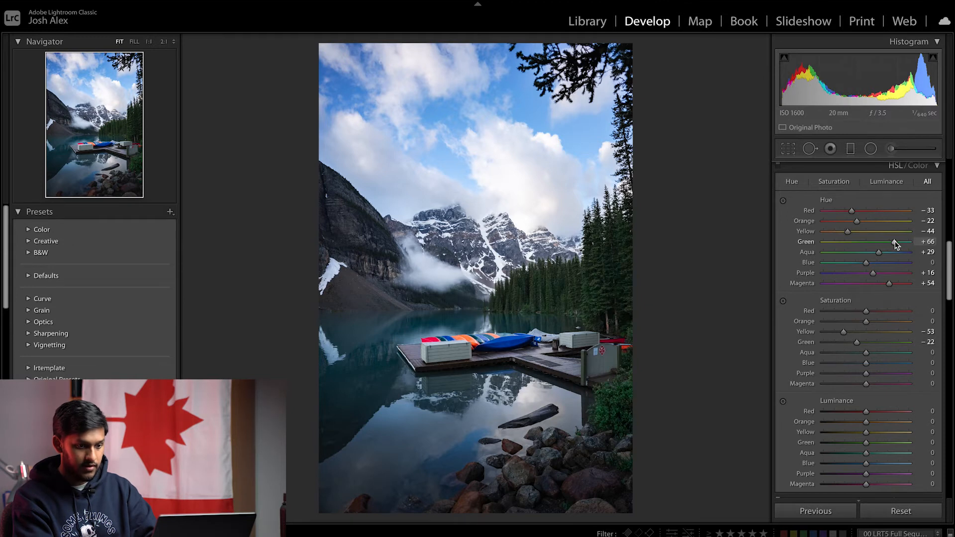
drag(856, 342, 850, 343)
Set Blue luminance to -29, Purple luminance to -5 and Blue saturation to -15.
scroll(852, 348, down, 3)
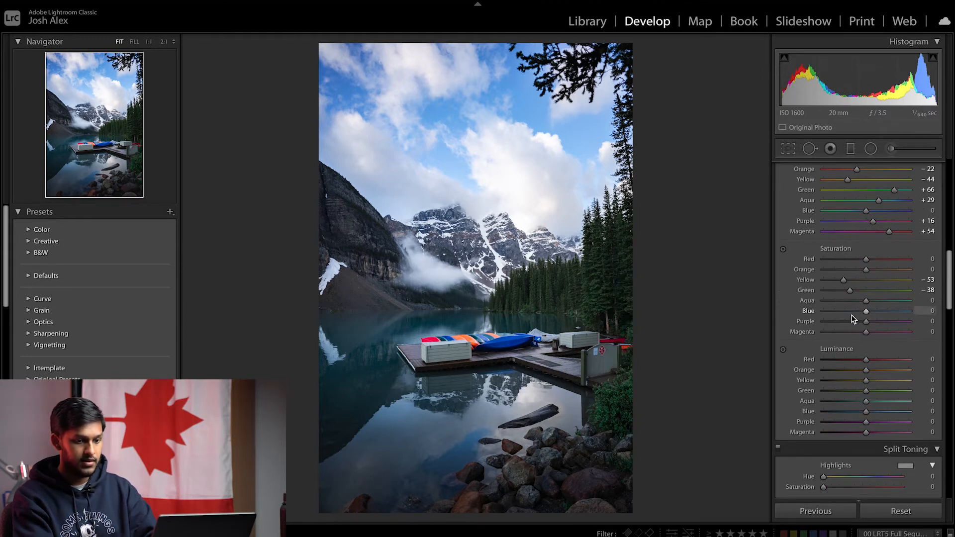
scroll(857, 388, down, 1)
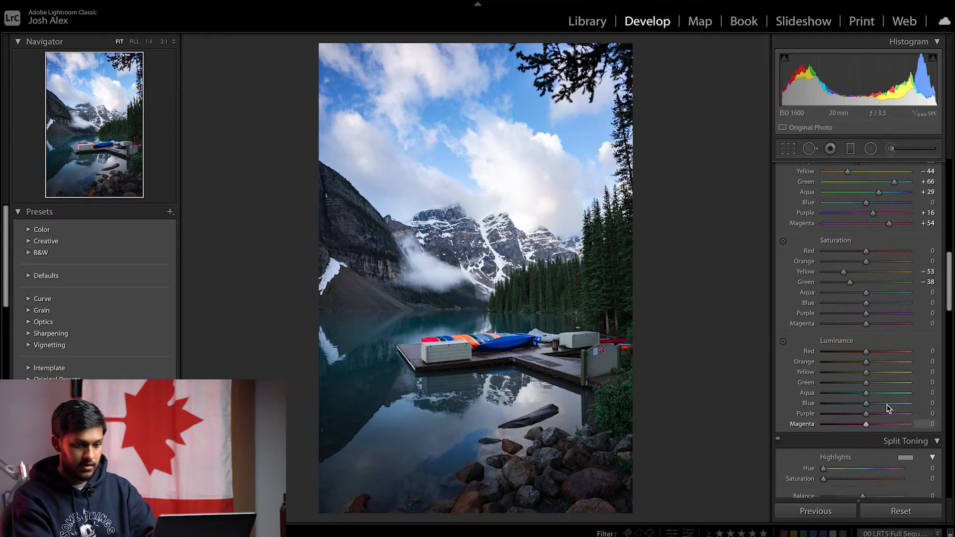
drag(848, 404, 840, 404)
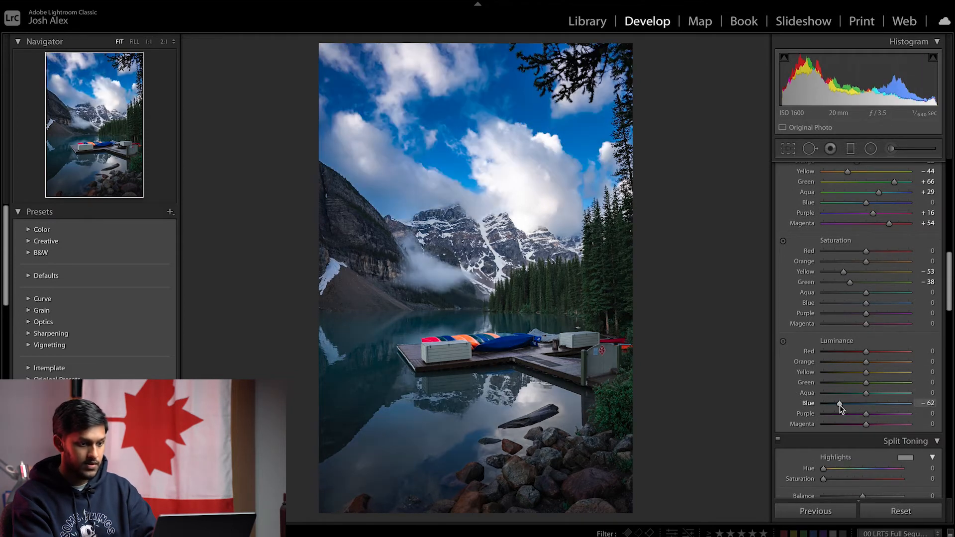
double_click(840, 405)
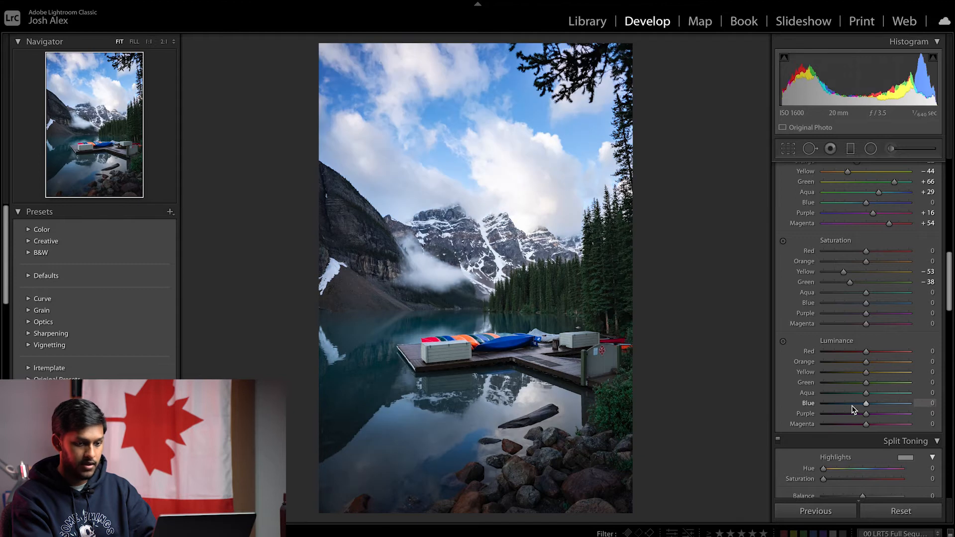
mouse_move(858, 408)
mouse_down()
mouse_move(851, 402)
mouse_move(860, 418)
mouse_move(847, 411)
mouse_move(864, 418)
mouse_up()
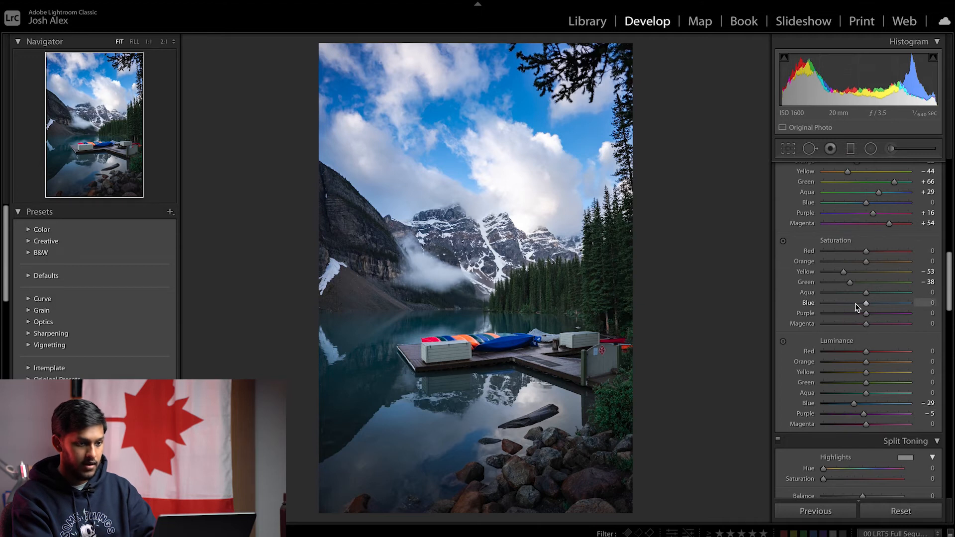
drag(854, 307, 862, 308)
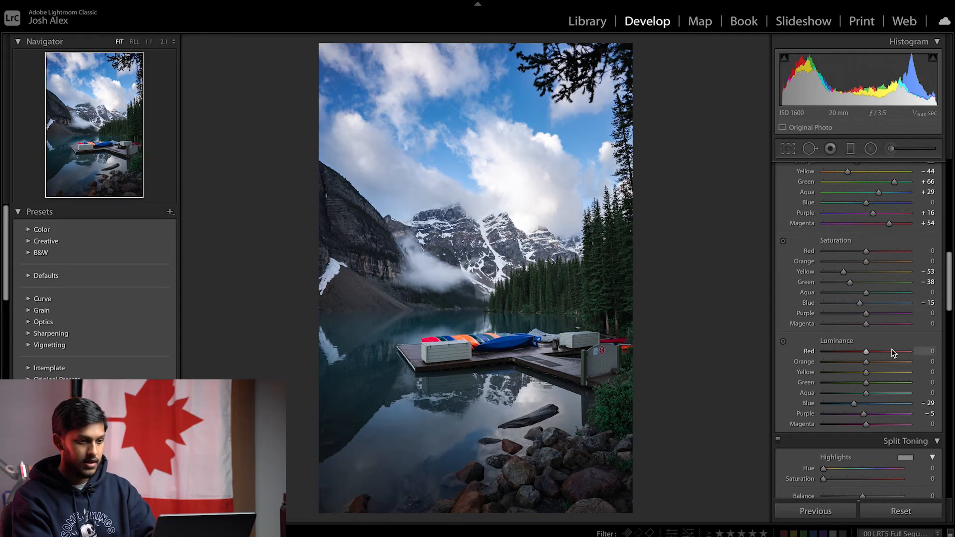
Refine the basic tone with Exposure at +1.45, Contrast at +9 and Highlights at -75.
scroll(894, 353, down, 3)
scroll(894, 353, up, 3)
scroll(894, 353, up, 10)
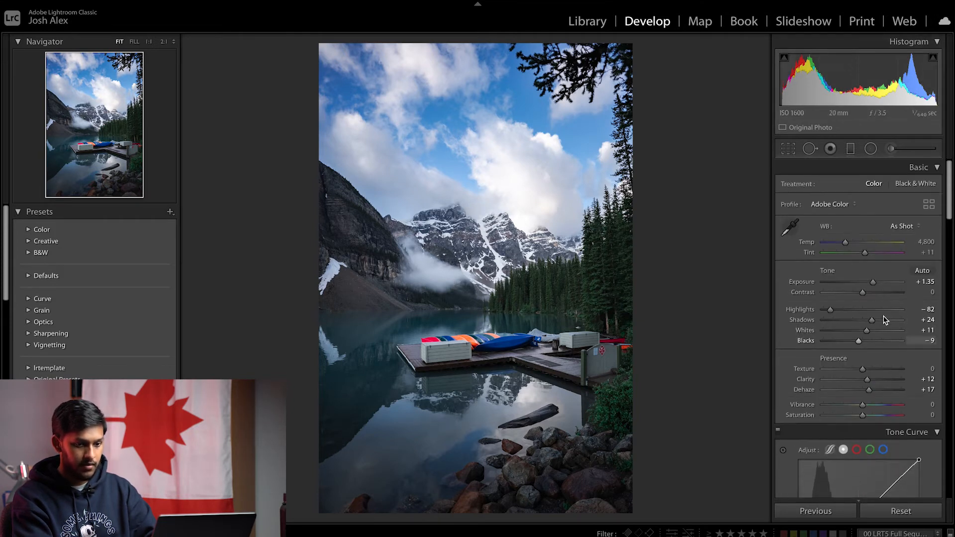
drag(874, 287, 835, 313)
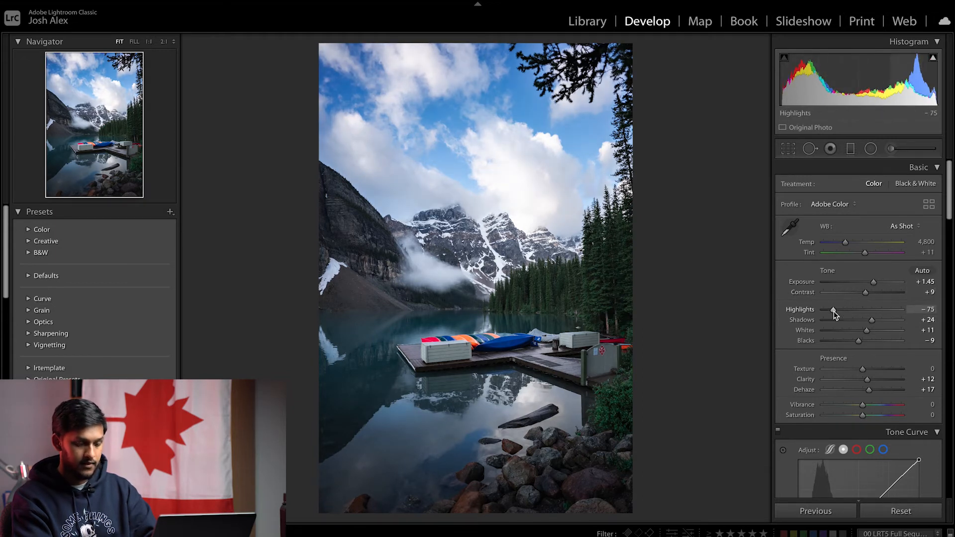
Set the sharpening Amount to 78 and the noise reduction Luminance to 5.
scroll(835, 314, down, 15)
drag(838, 317, 812, 397)
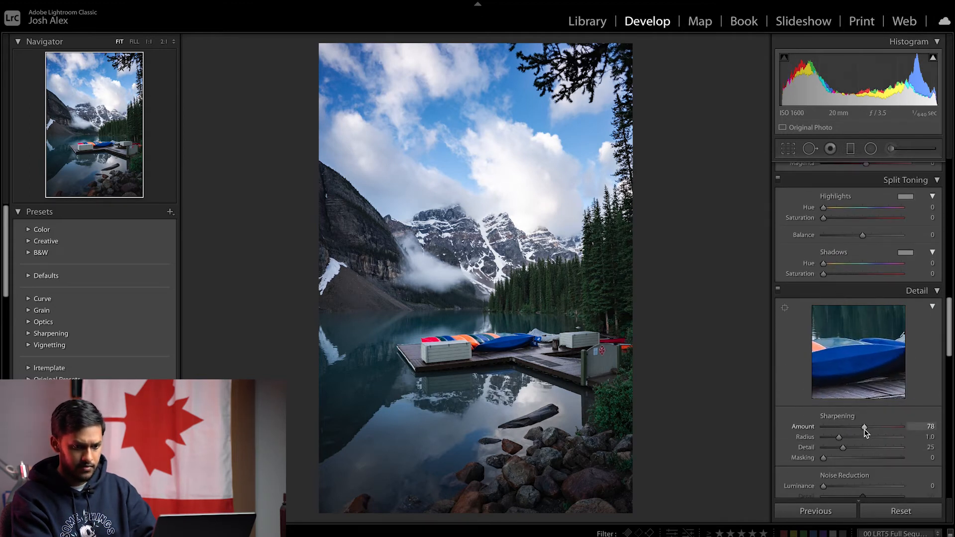
scroll(866, 433, down, 3)
drag(823, 423, 829, 427)
Enable chromatic aberration removal and the lens profile corrections for the photo.
scroll(828, 426, down, 2)
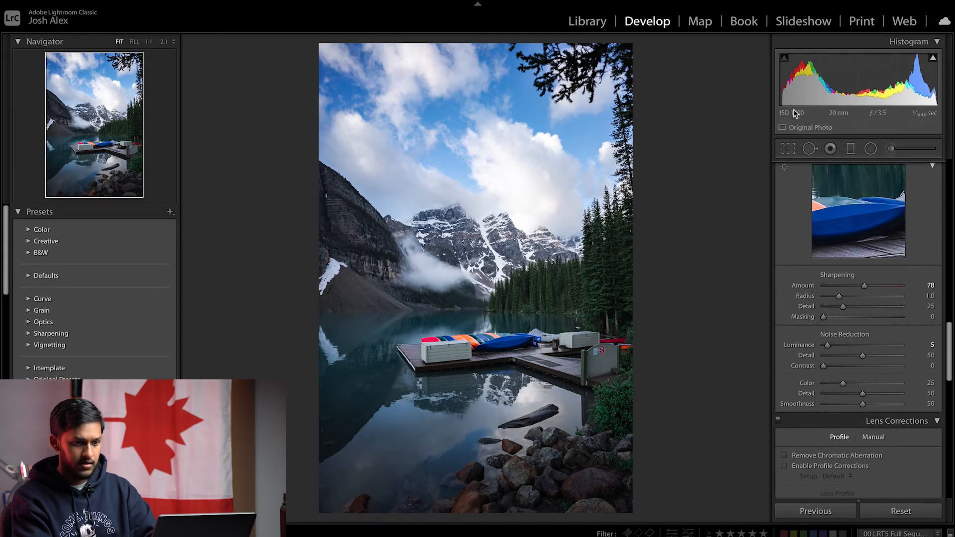
scroll(818, 347, down, 2)
click(816, 369)
click(811, 380)
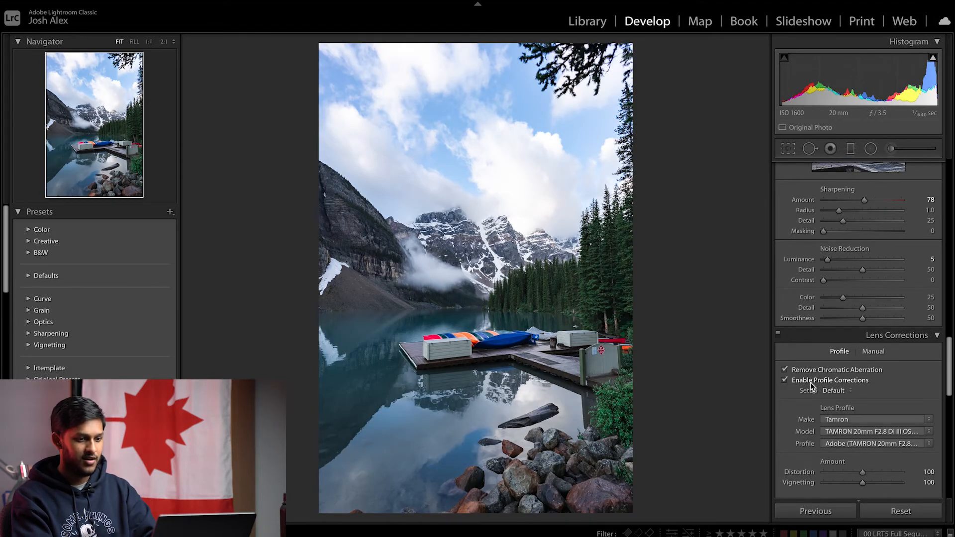
Compare the photo with and without lens profile corrections, leaving the corrections enabled.
click(811, 384)
click(811, 384)
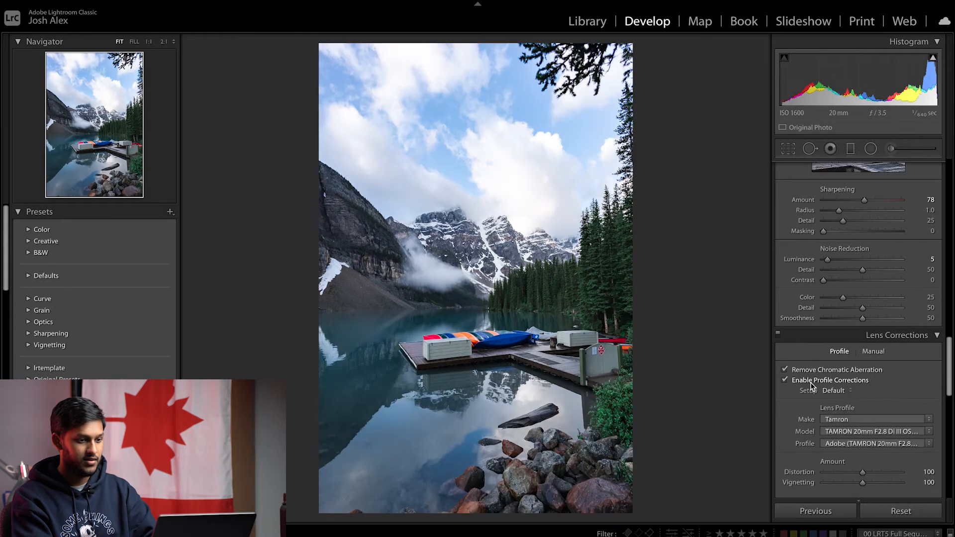
click(810, 384)
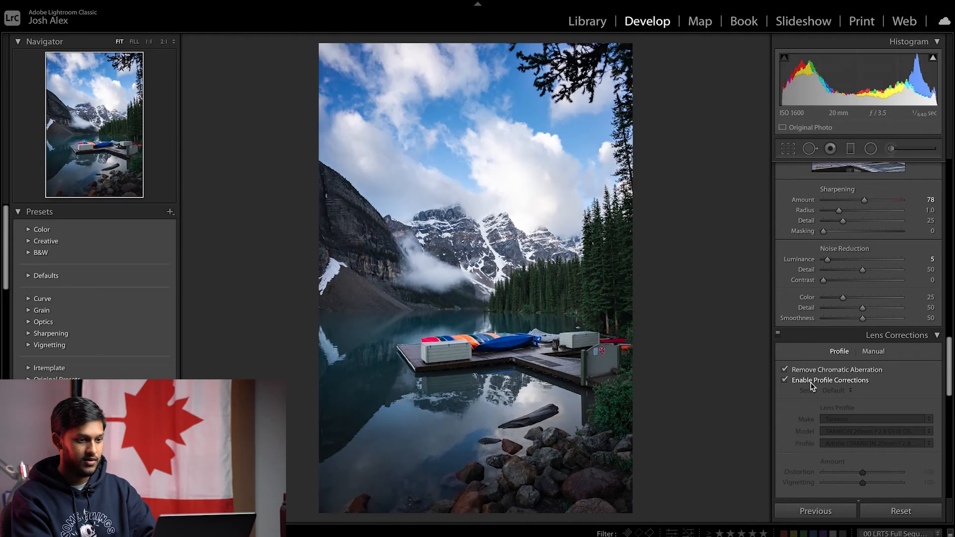
click(810, 384)
click(811, 384)
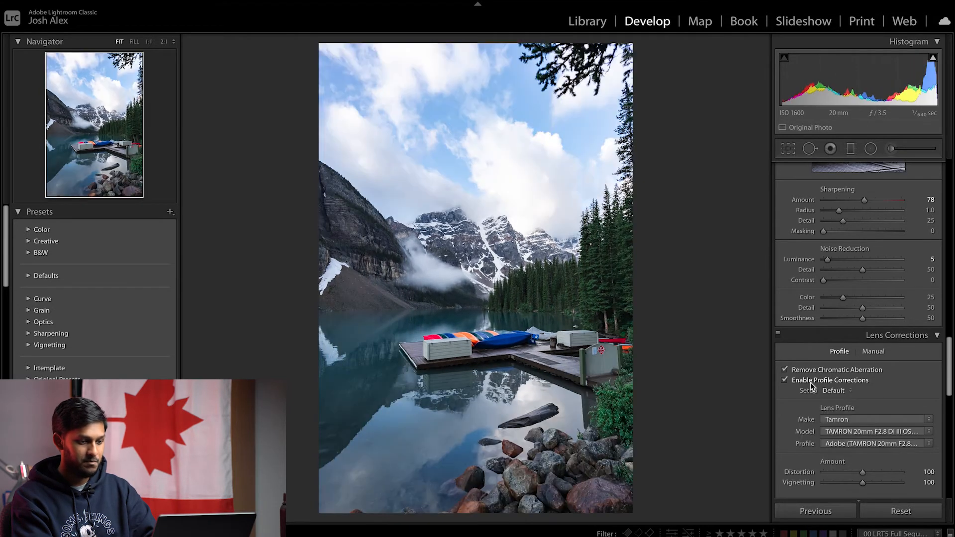
click(811, 384)
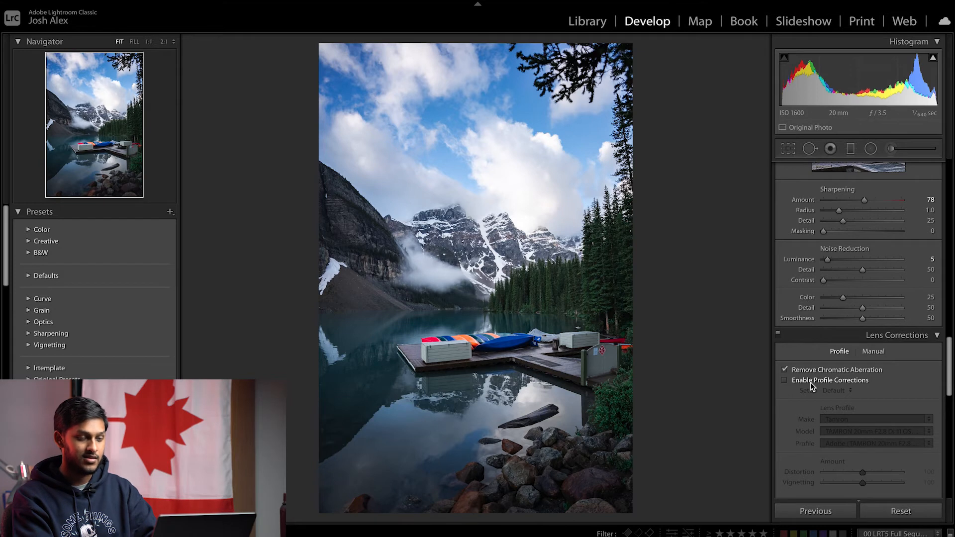
click(810, 384)
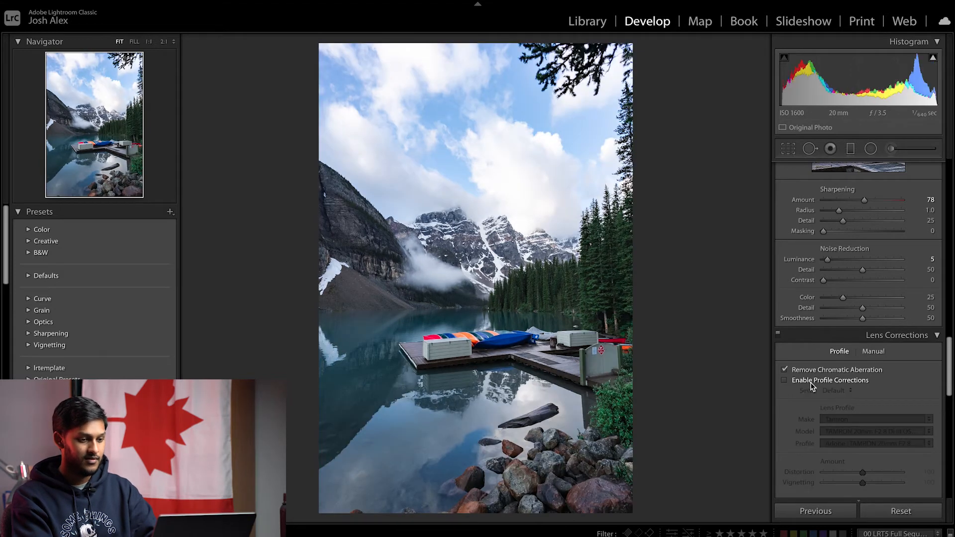
click(811, 384)
click(811, 384)
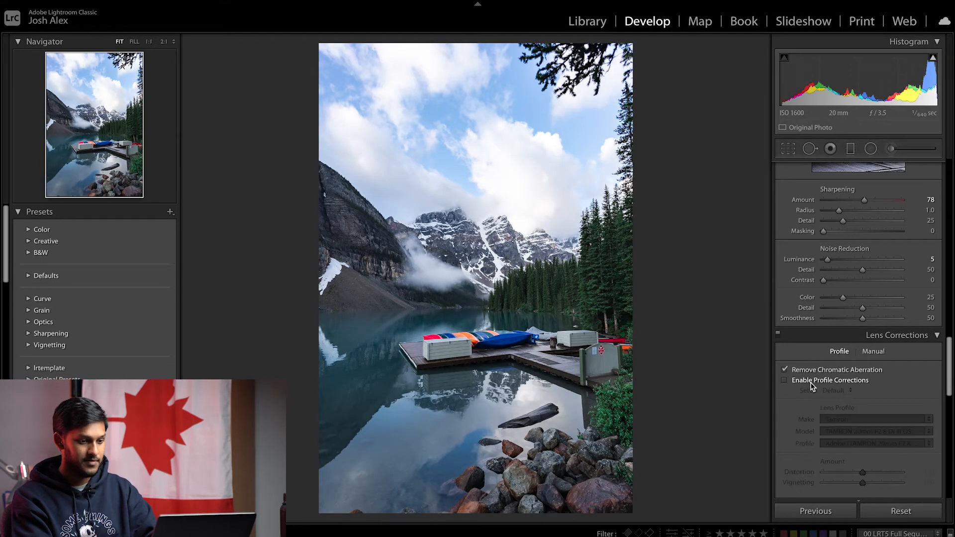
click(811, 384)
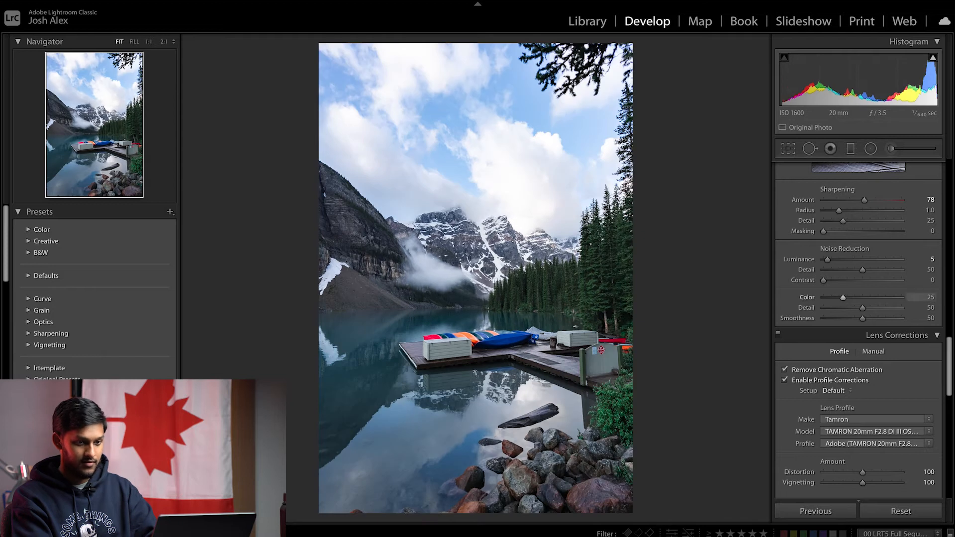
Lower the photo's Exposure to +1.10.
scroll(866, 283, up, 15)
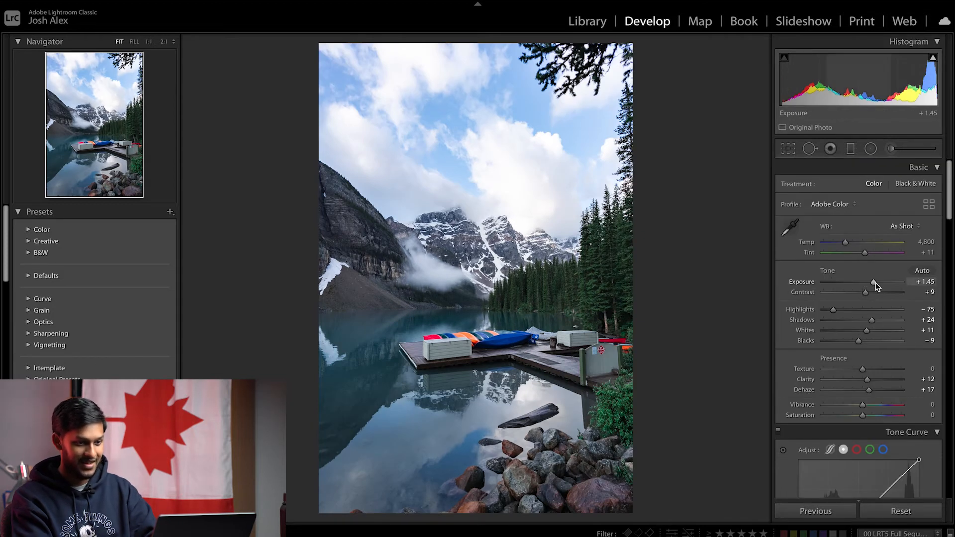
drag(875, 285, 873, 286)
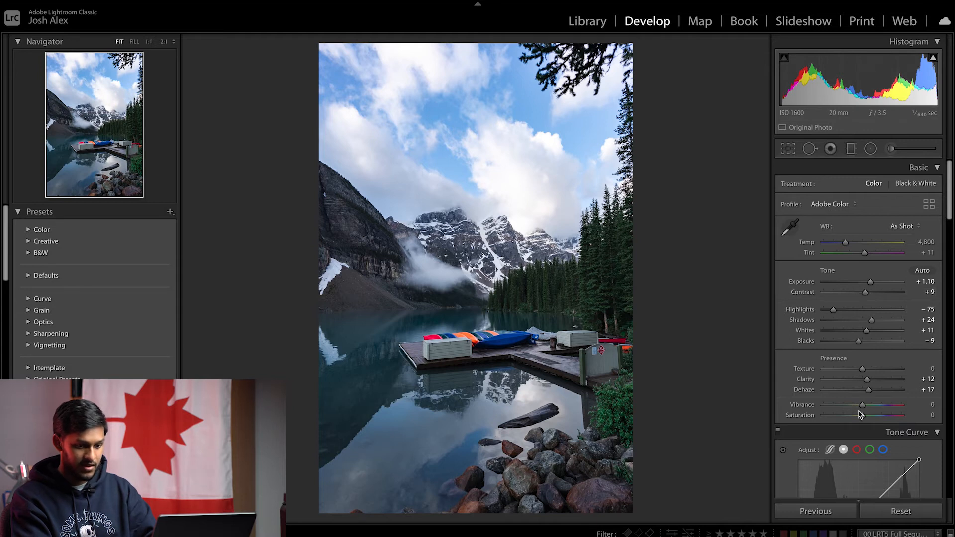
Set the photo's Contrast to +14, Shadows to +29 and Dehaze to +26.
drag(867, 297, 871, 295)
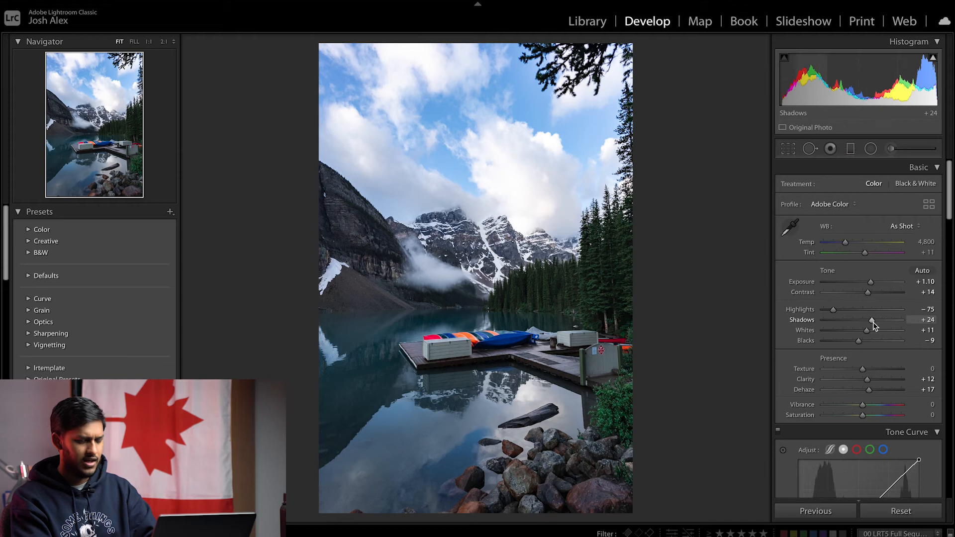
drag(874, 325, 877, 326)
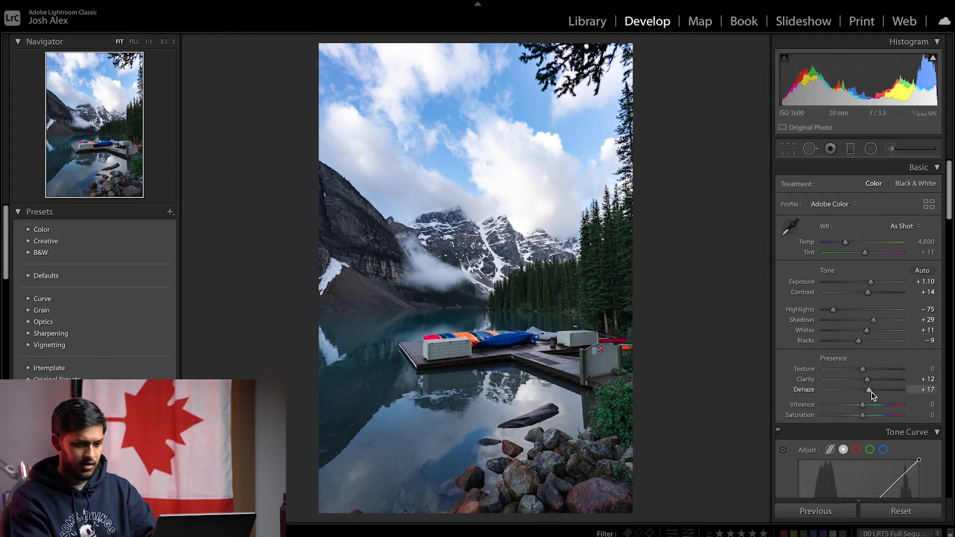
drag(871, 395, 876, 395)
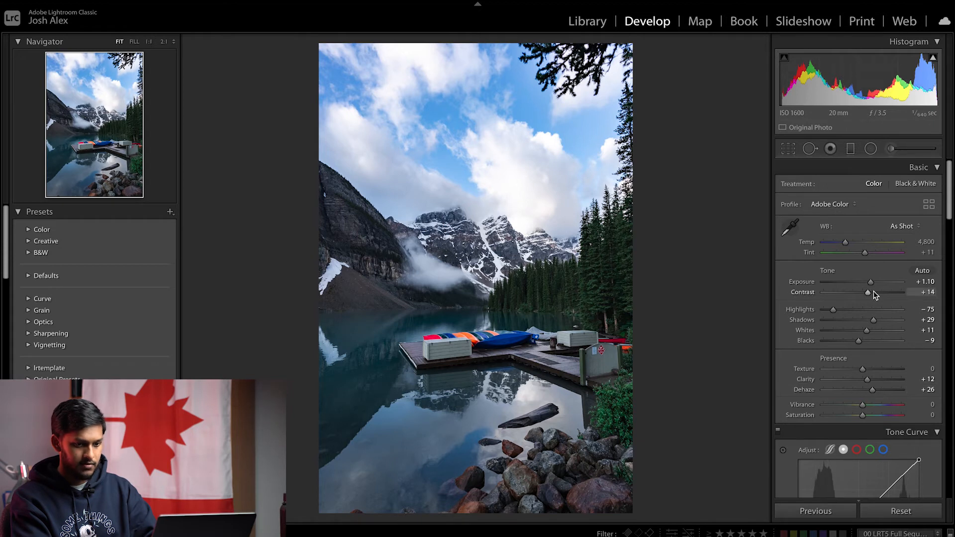
Set the photo's Exposure to +1.20, Highlights to -99 and Vibrance to +9.
drag(870, 282, 824, 316)
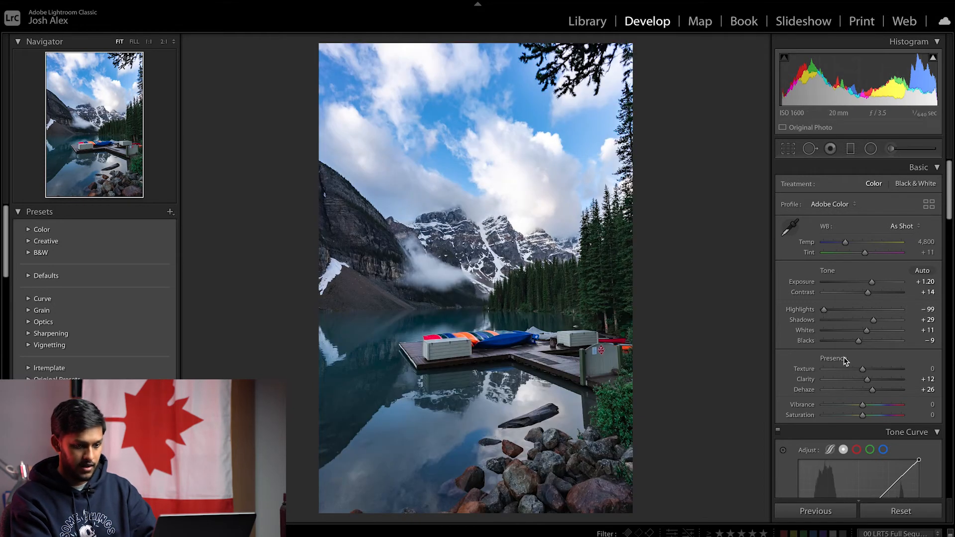
scroll(844, 357, down, 2)
drag(871, 359, 866, 364)
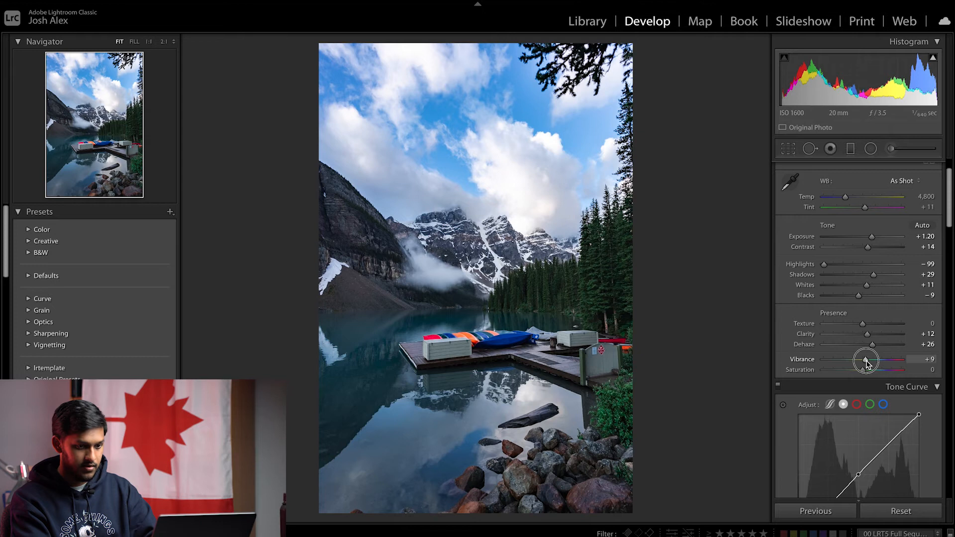
Try green and teal split-toning tints for the shadows and settle on Hue 53 with Saturation 7.
scroll(866, 363, down, 5)
scroll(866, 362, down, 15)
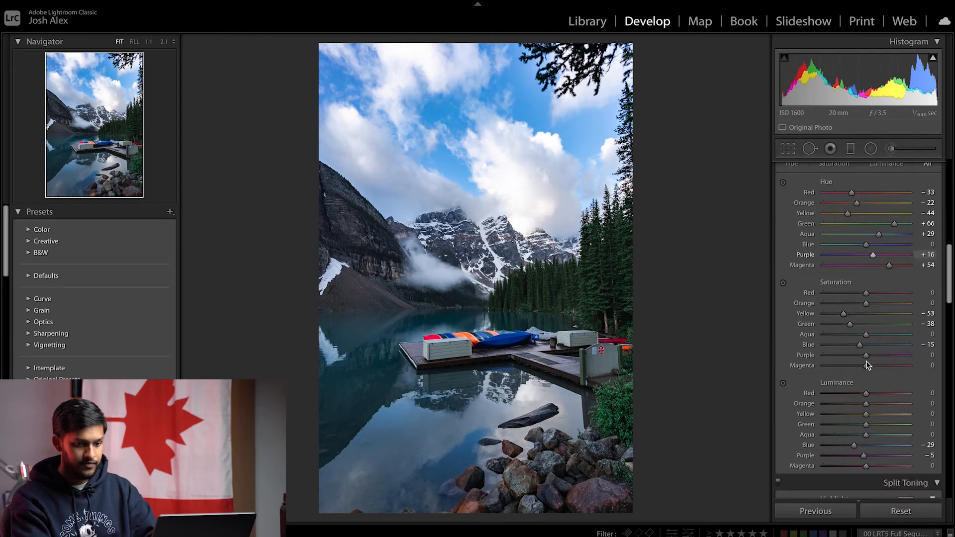
click(905, 341)
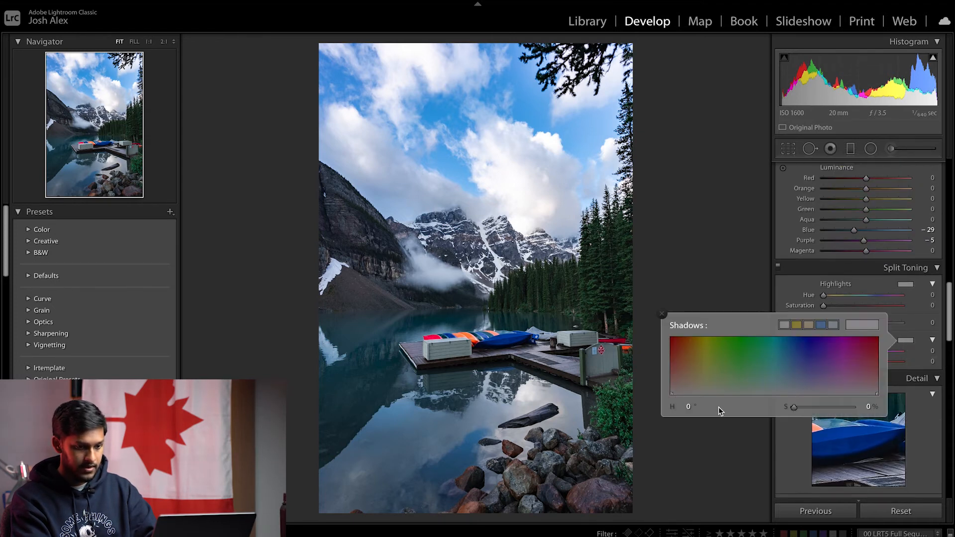
drag(702, 393, 745, 392)
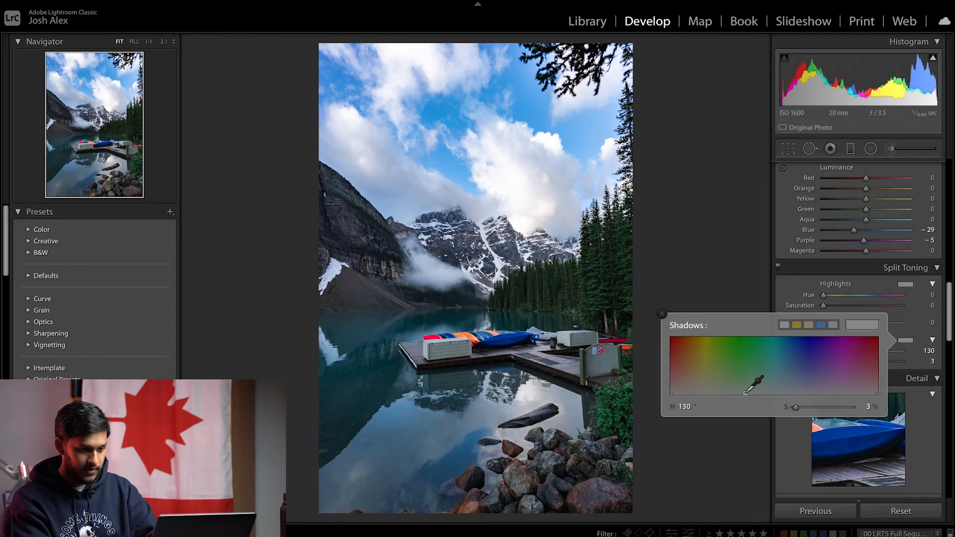
click(777, 392)
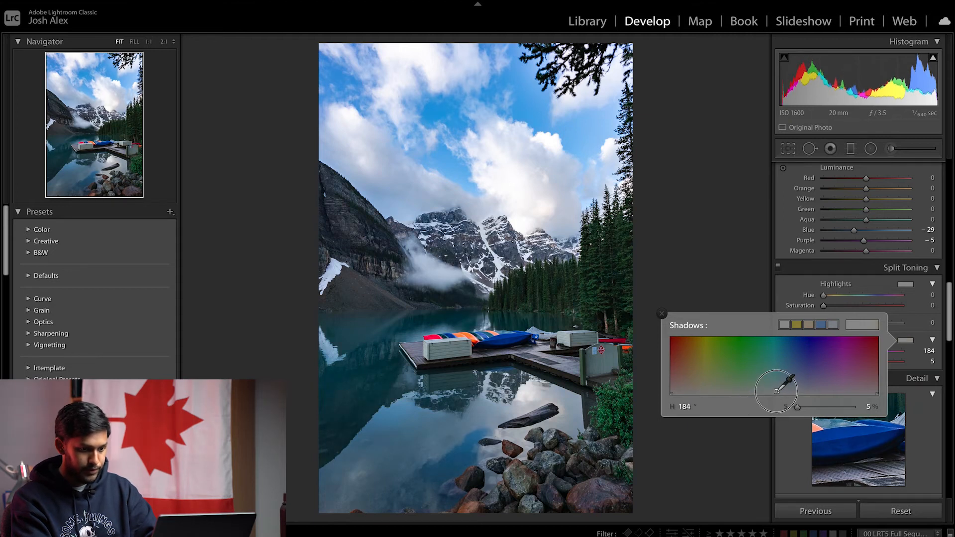
drag(702, 389, 701, 391)
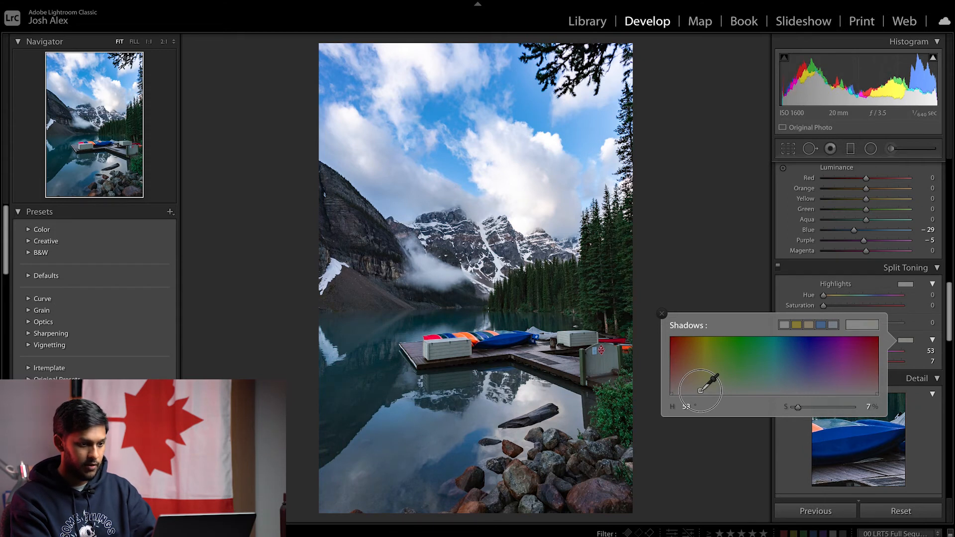
Try split-toning tints for the highlights and settle on a green with Hue 124 and Saturation 2.
click(906, 284)
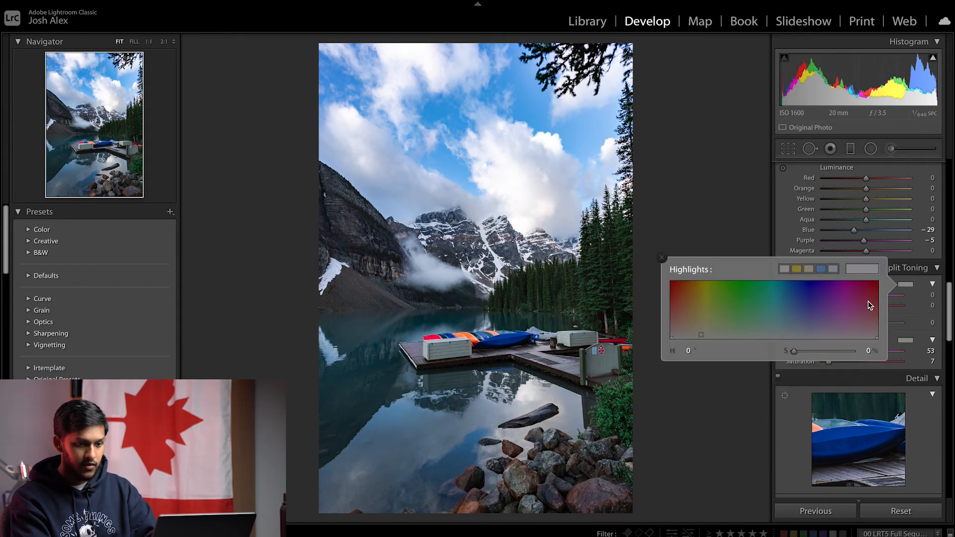
click(743, 337)
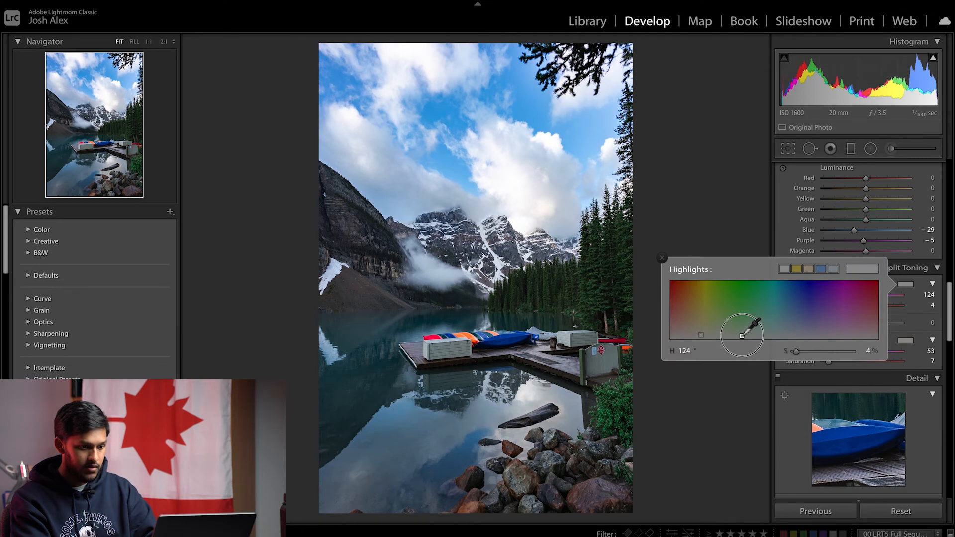
click(771, 335)
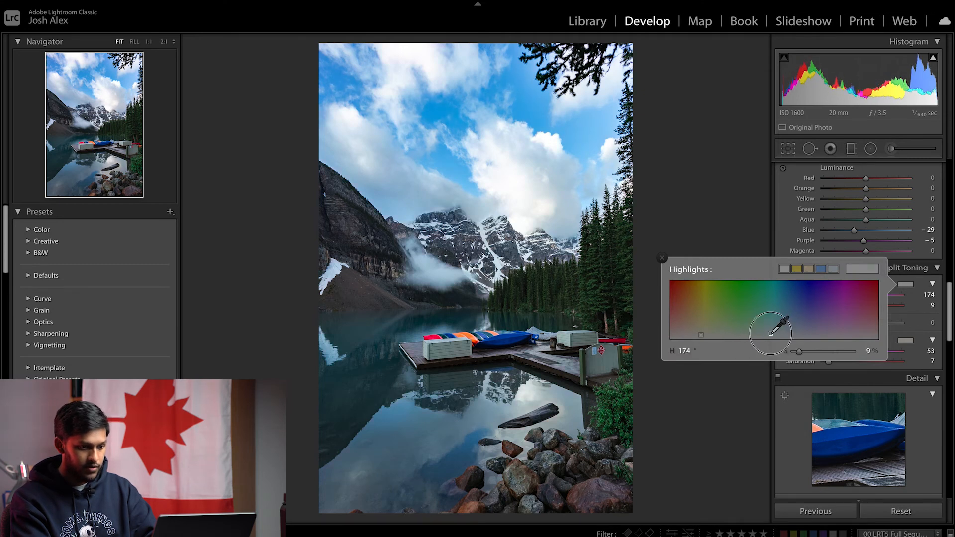
click(743, 337)
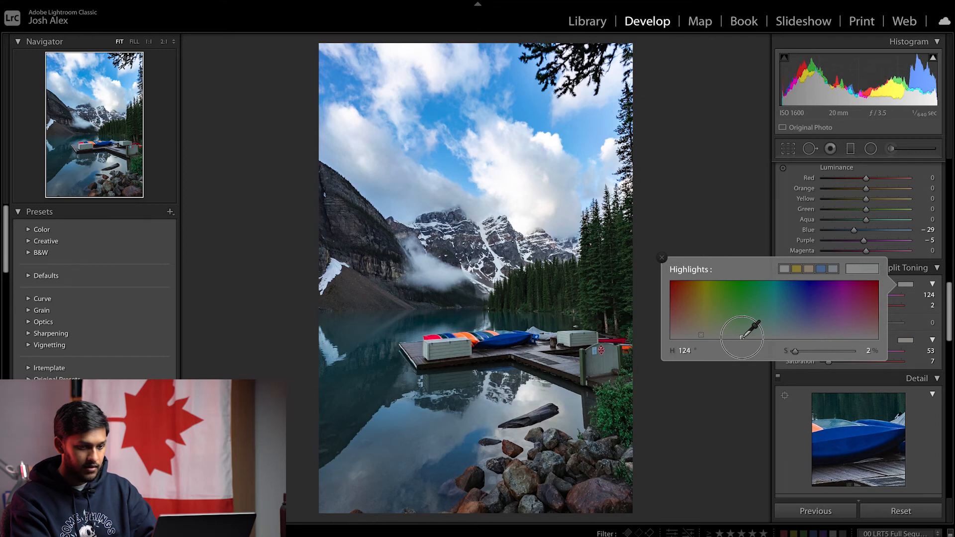
Compare the photo with and without split toning, keep it enabled, and set the Shadows Hue to 39 with Saturation 7.
click(732, 254)
click(779, 268)
click(779, 269)
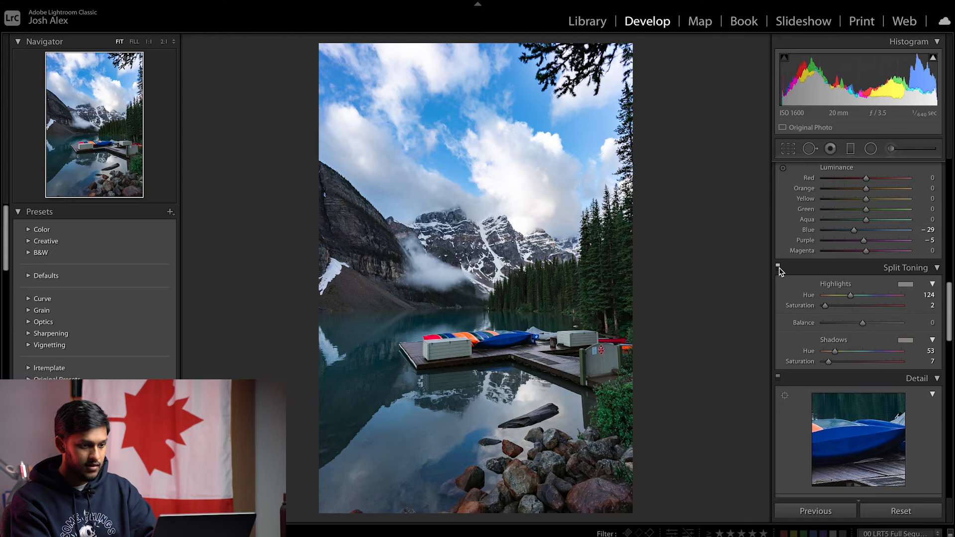
drag(835, 352, 829, 362)
click(832, 364)
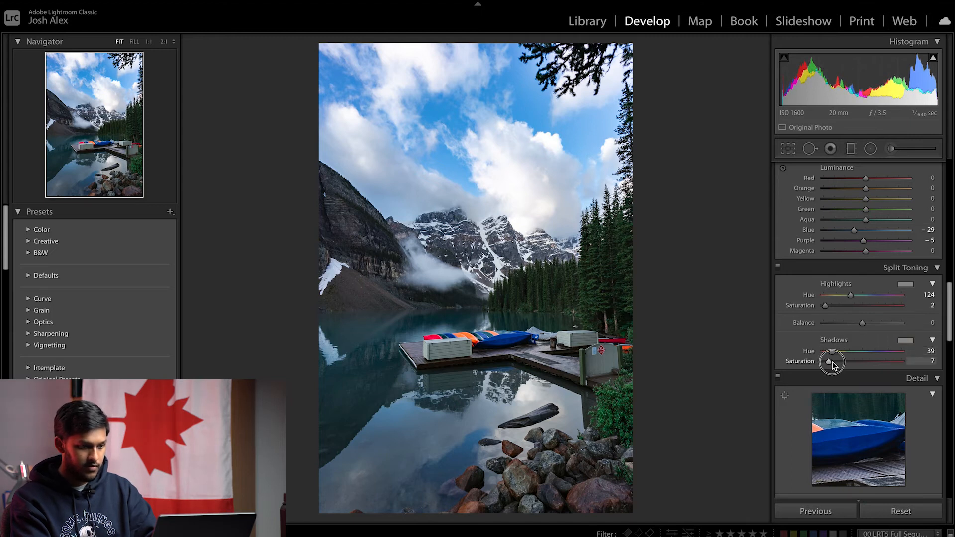
Add a post-crop vignette with Amount -16, Midpoint 30, Roundness +41, Feather 65 and Highlights 17.
scroll(845, 323, down, 10)
drag(861, 279, 838, 320)
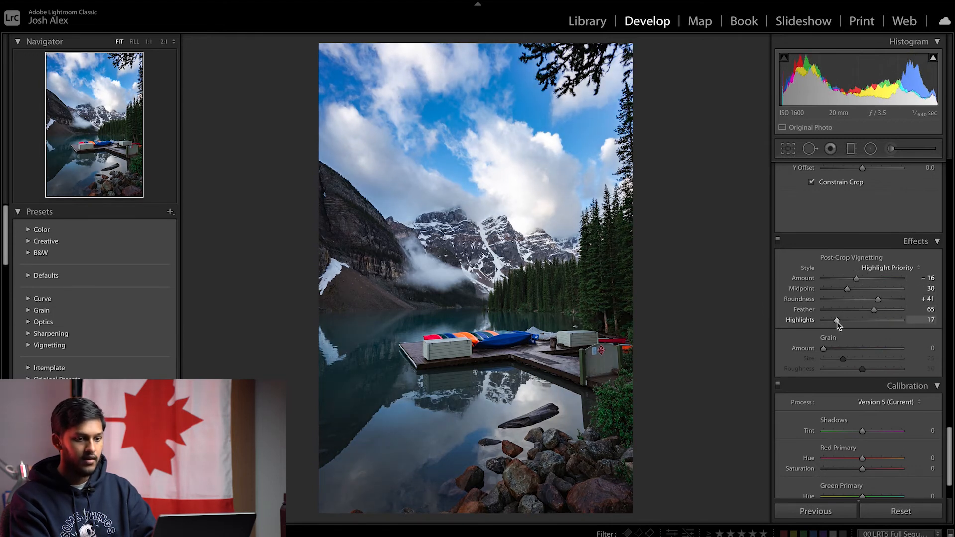
Crop the photo to the 4 x 5 / 8 x 10 aspect ratio and reposition the image within the frame.
click(788, 148)
click(895, 188)
click(894, 219)
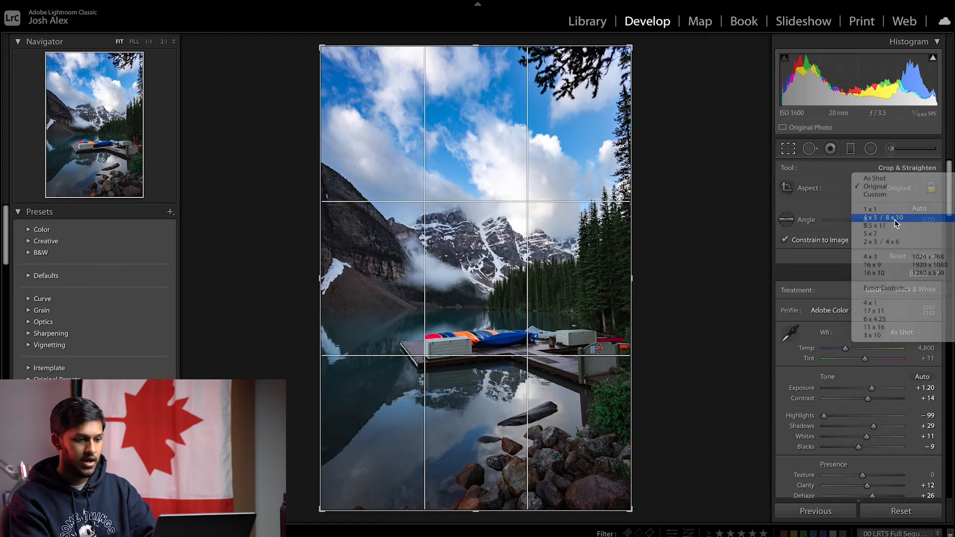
drag(485, 342, 487, 331)
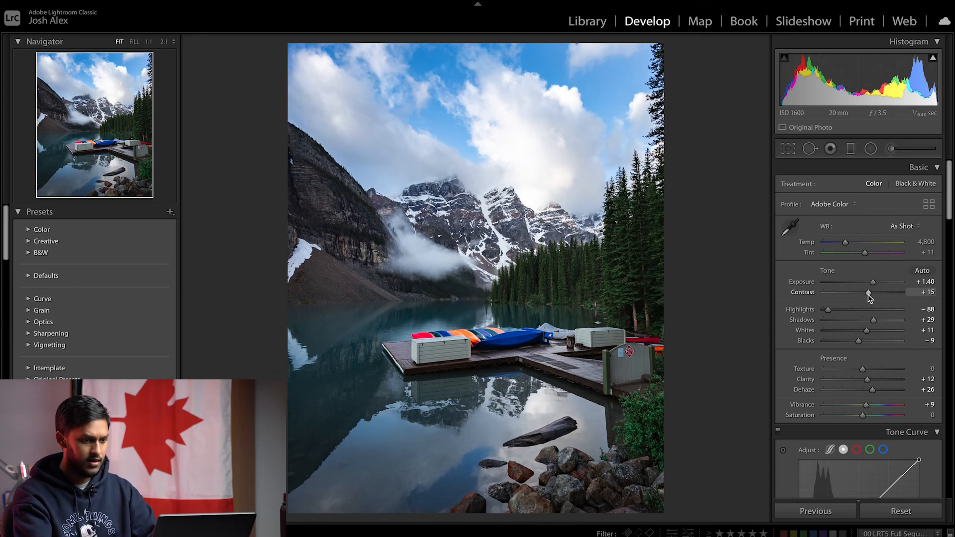
Compare the photo before and after editing side by side, and raise the photo's Highlights to about -11.
key(y)
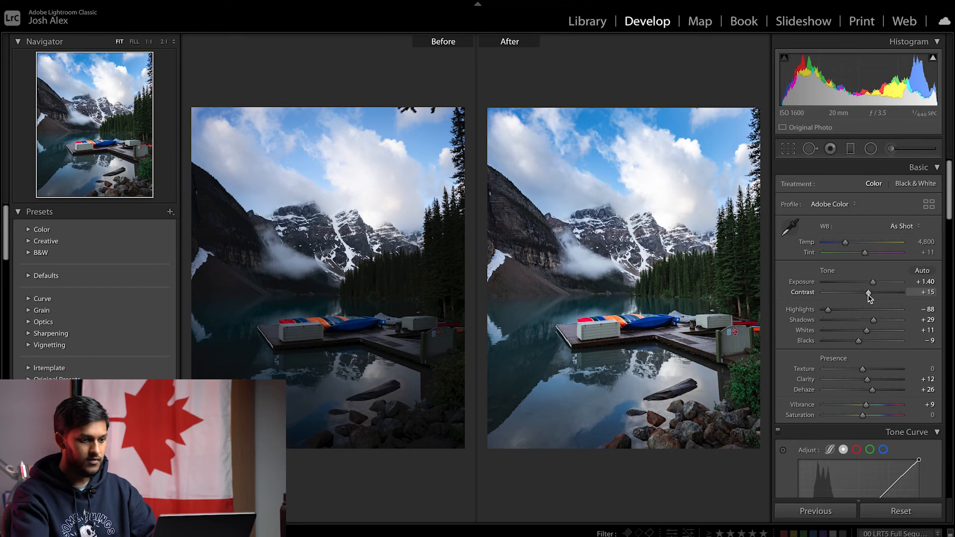
key(y)
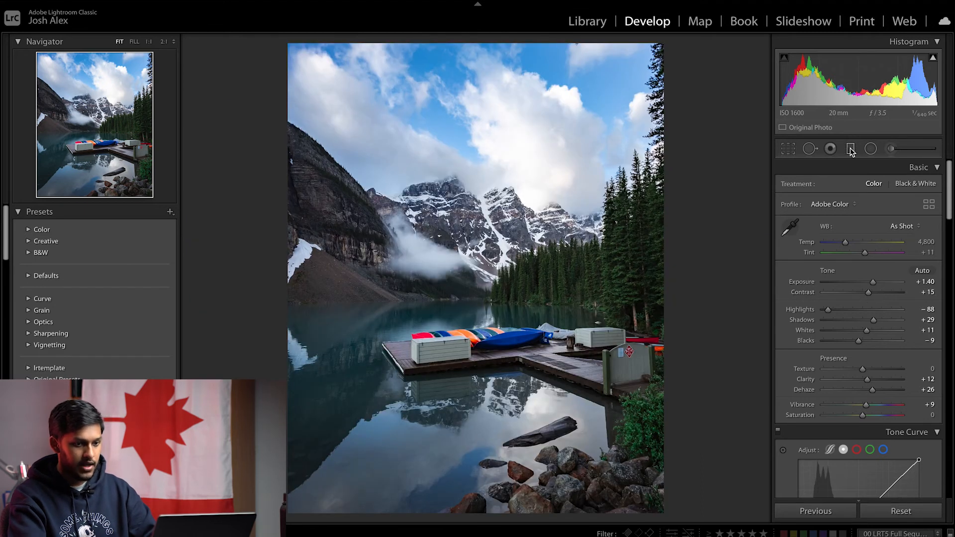
click(853, 310)
mouse_move(853, 310)
mouse_down()
mouse_move(821, 311)
mouse_move(859, 311)
mouse_up()
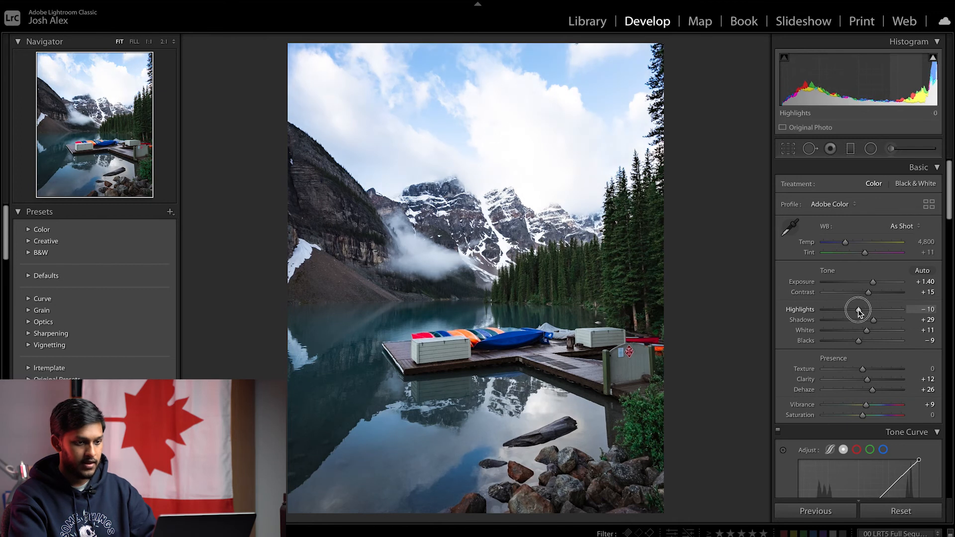
Draw a graduated filter down over the sky and move its centre down to the mountain peaks.
click(850, 148)
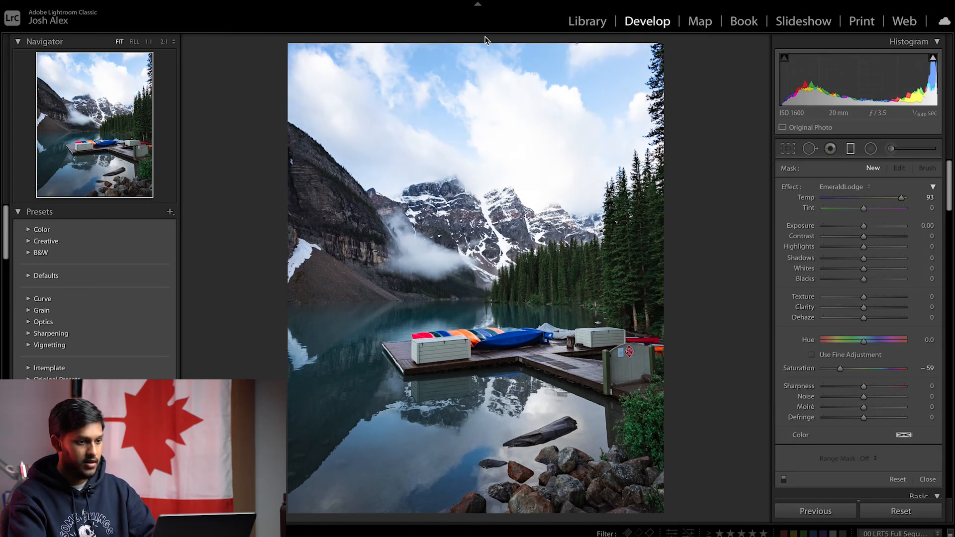
drag(481, 38, 488, 203)
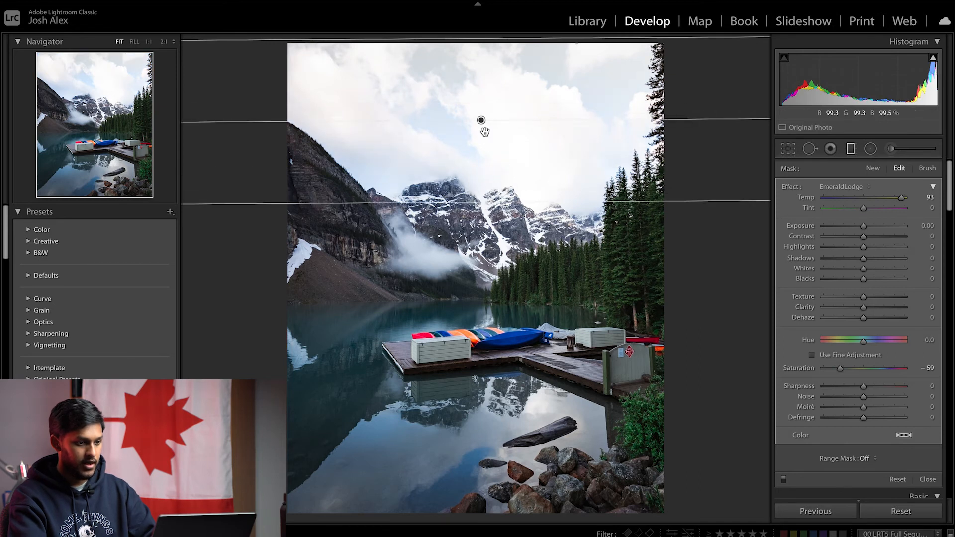
drag(481, 121, 479, 180)
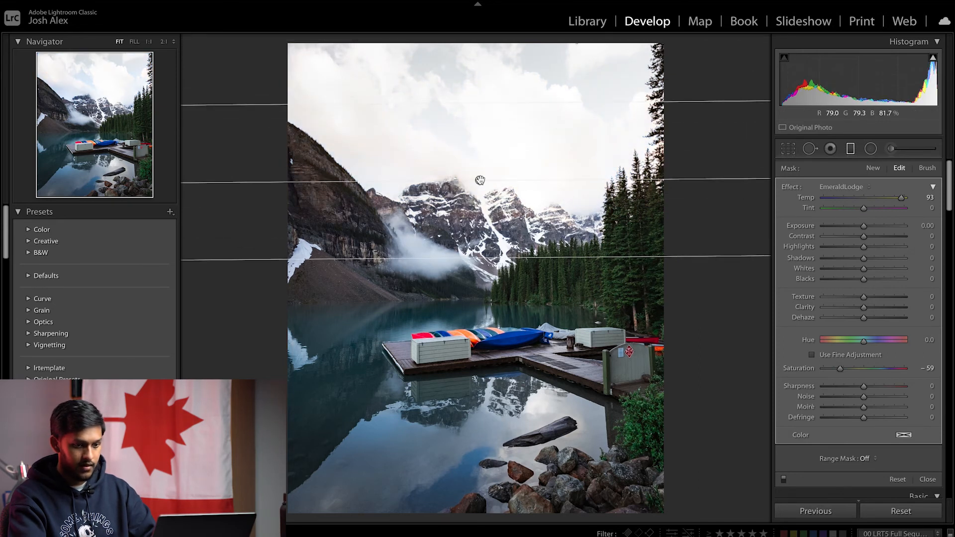
Reset the graduated filter's Saturation and Temp to 0 and lower its Exposure to -1.06.
double_click(840, 368)
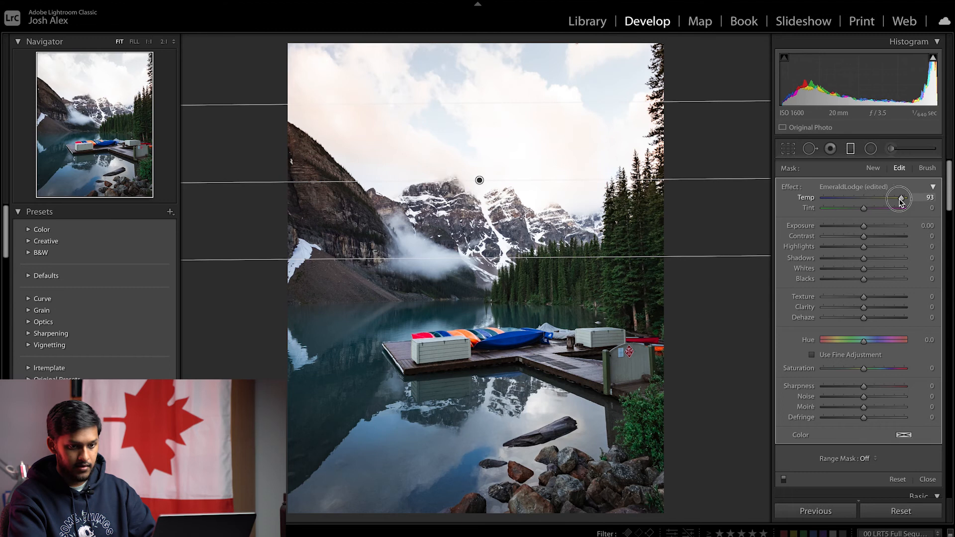
scroll(869, 336, down, 3)
scroll(868, 335, up, 2)
scroll(869, 335, down, 1)
scroll(868, 336, up, 2)
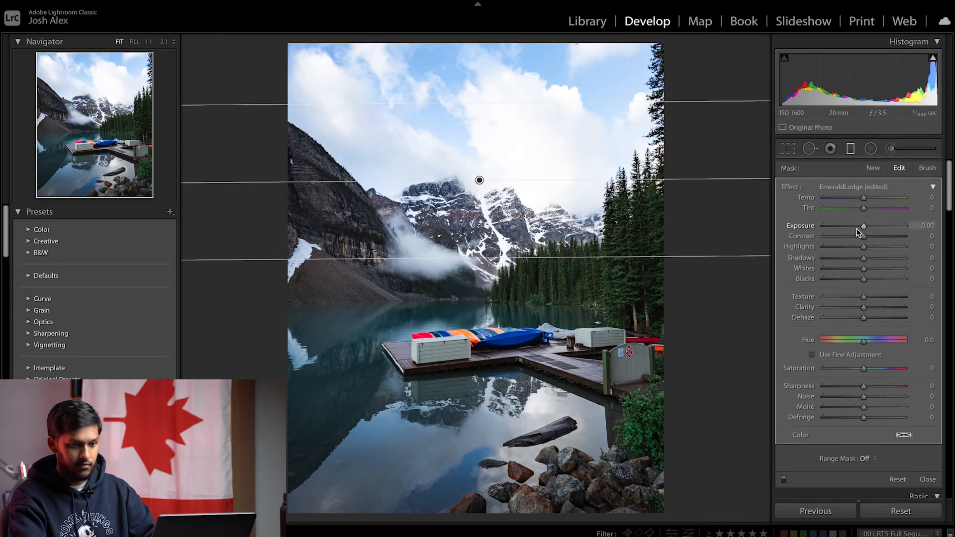
drag(852, 227, 854, 229)
Apply a Luminance range mask to the graduated filter with its overlay shown, and lower the filter's Exposure to -1.23.
scroll(883, 396, down, 3)
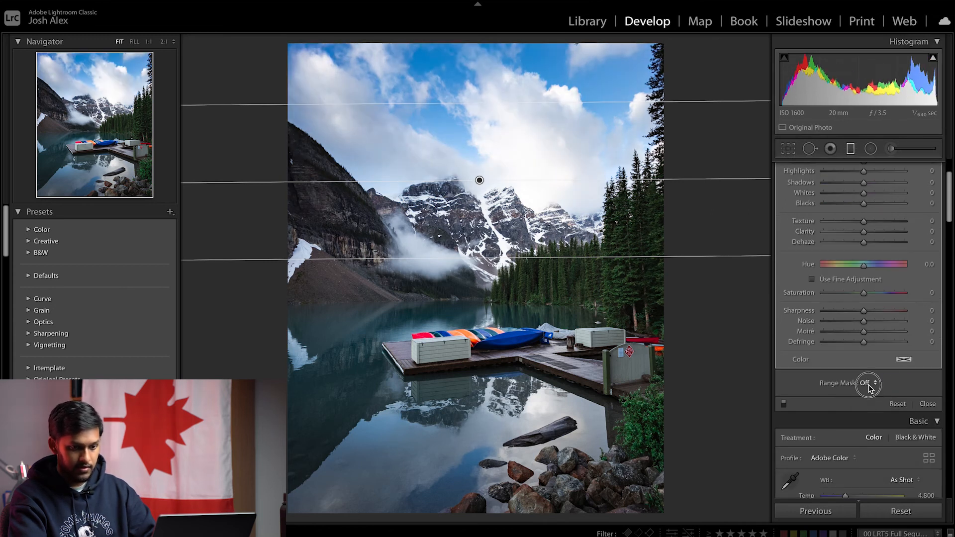
click(869, 386)
click(869, 395)
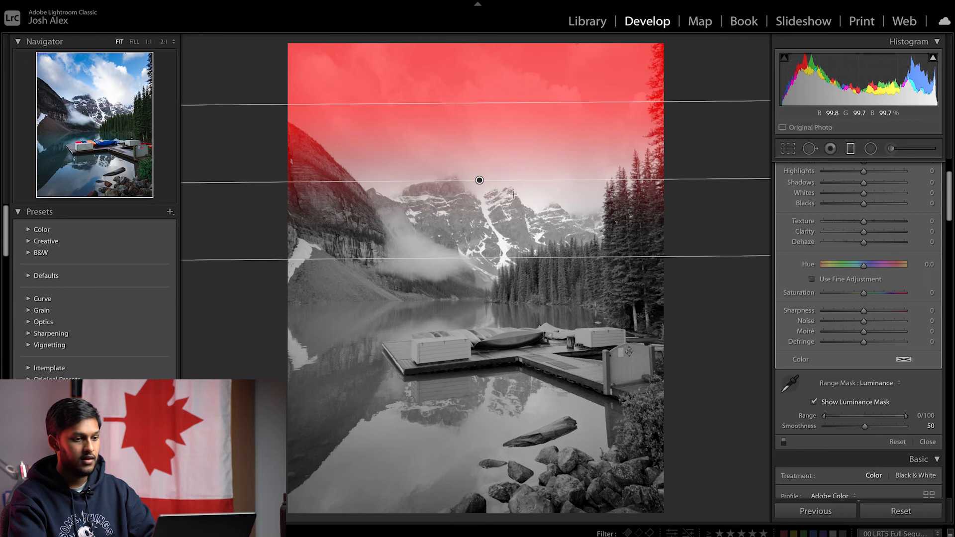
scroll(823, 172, up, 3)
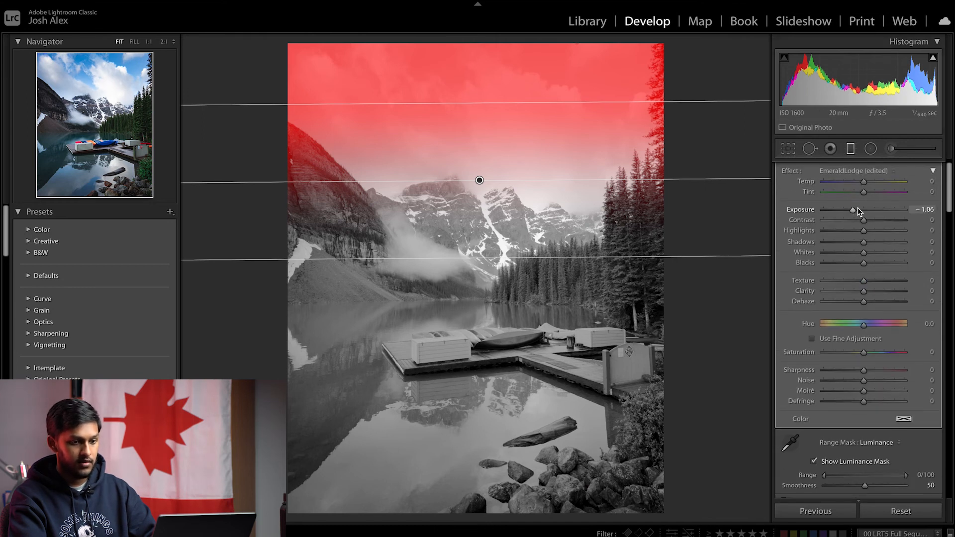
drag(856, 212, 853, 210)
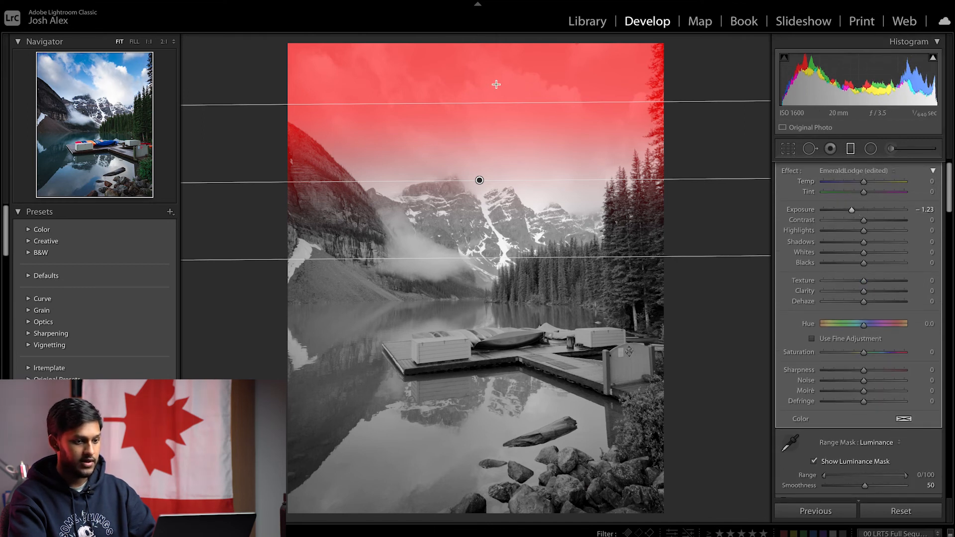
Set the luminance mask's Smoothness to 15 and Range to 56/100, and hide the mask overlay.
scroll(846, 303, down, 5)
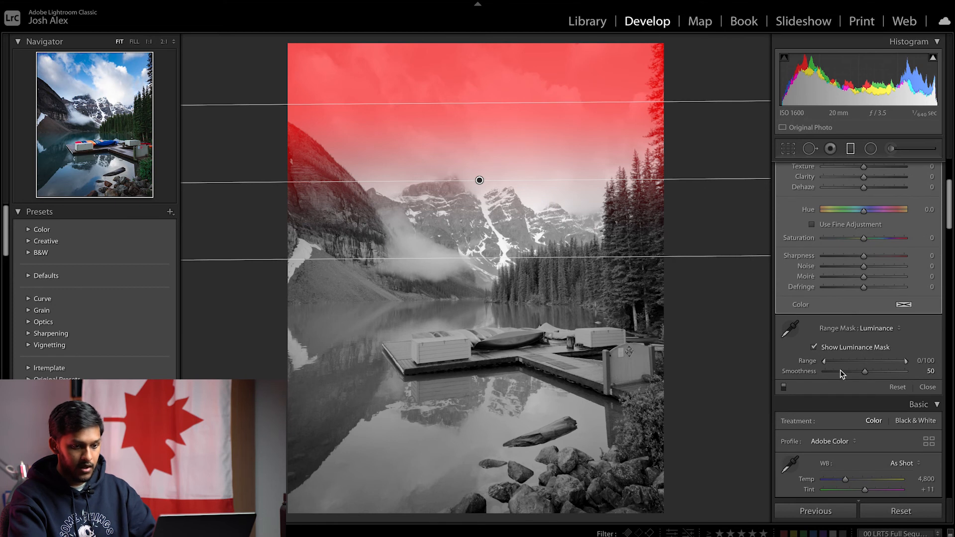
mouse_move(834, 374)
mouse_down()
mouse_move(826, 364)
mouse_move(842, 366)
mouse_up()
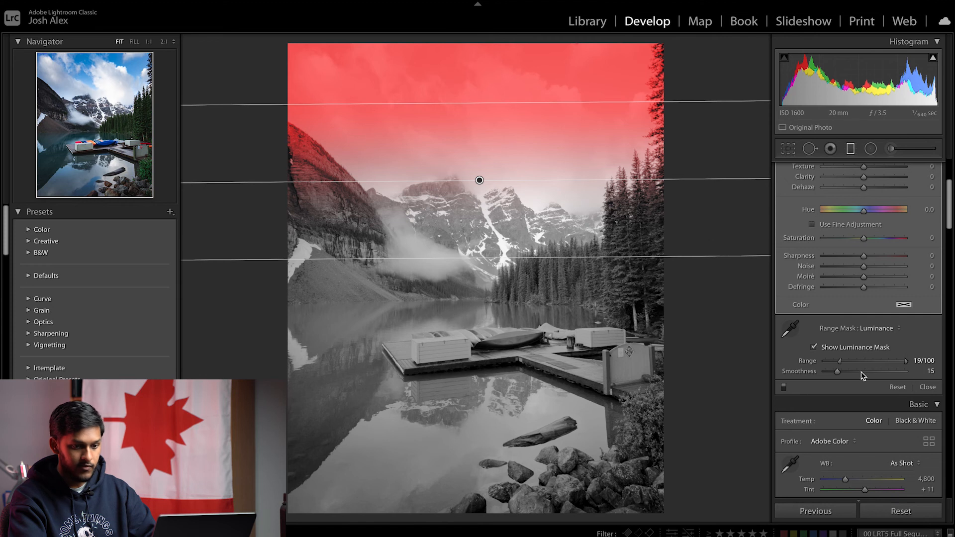
drag(841, 363, 872, 366)
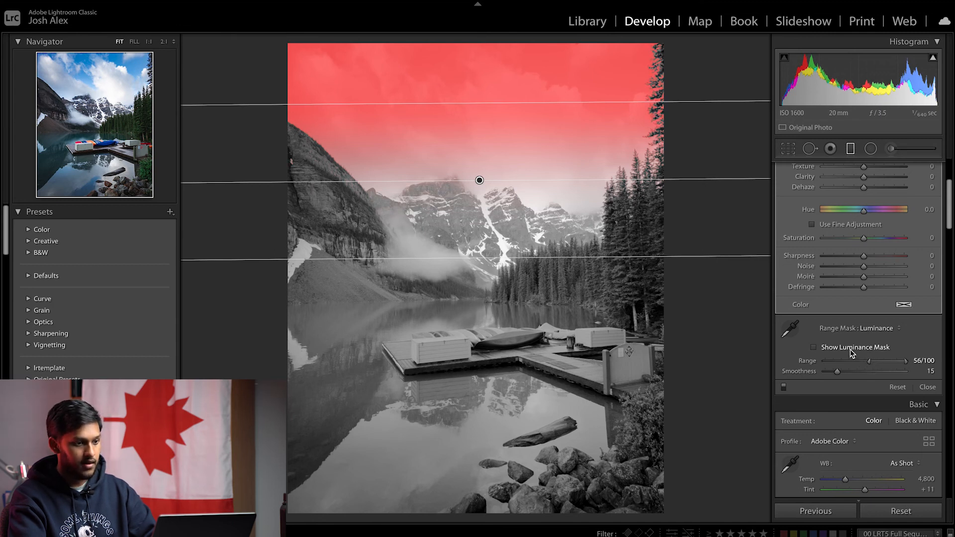
click(851, 351)
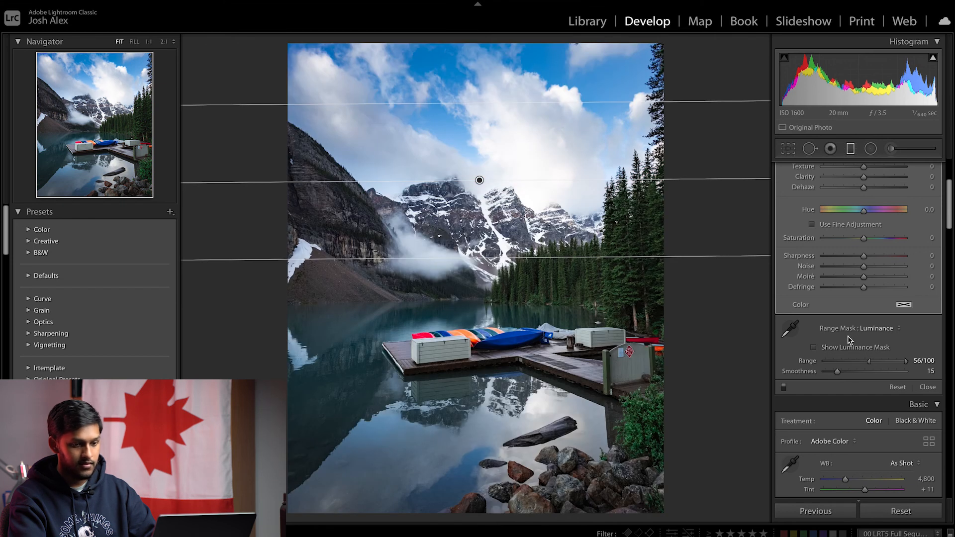
Try the luminance Range at 0/100, undo it, set the Range to 65/100 and close the graduated filter.
drag(871, 363, 794, 362)
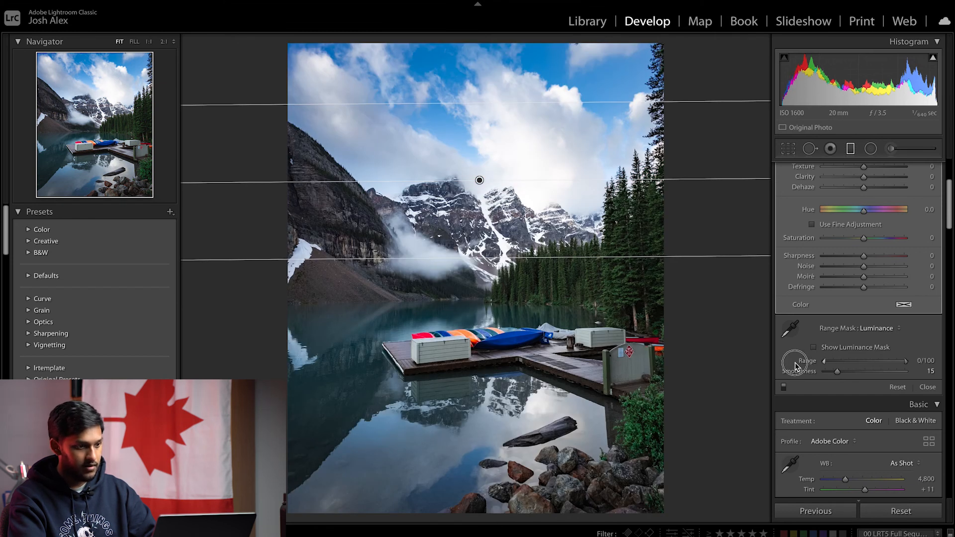
key(ctrl+z)
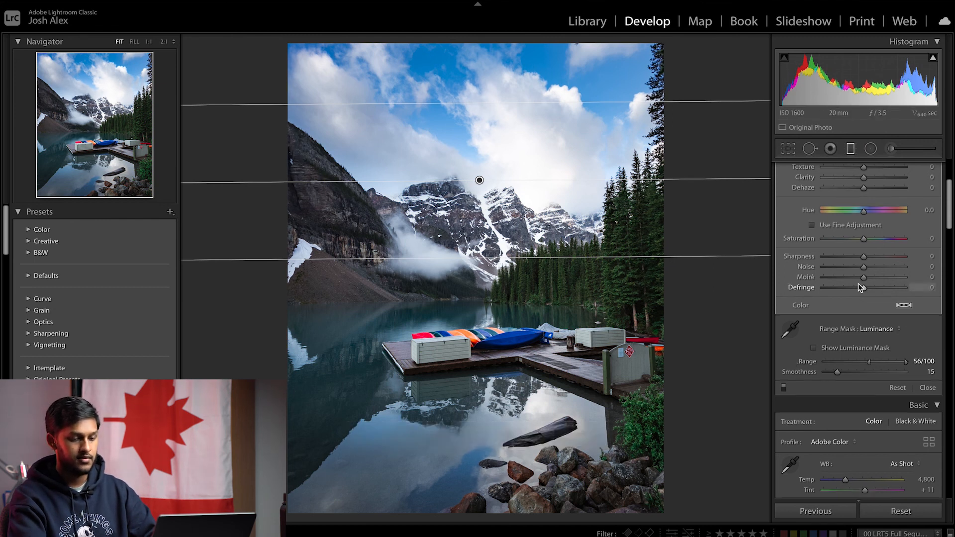
scroll(858, 284, up, 3)
mouse_move(870, 430)
mouse_down()
mouse_move(887, 433)
mouse_move(866, 433)
mouse_move(878, 434)
mouse_up()
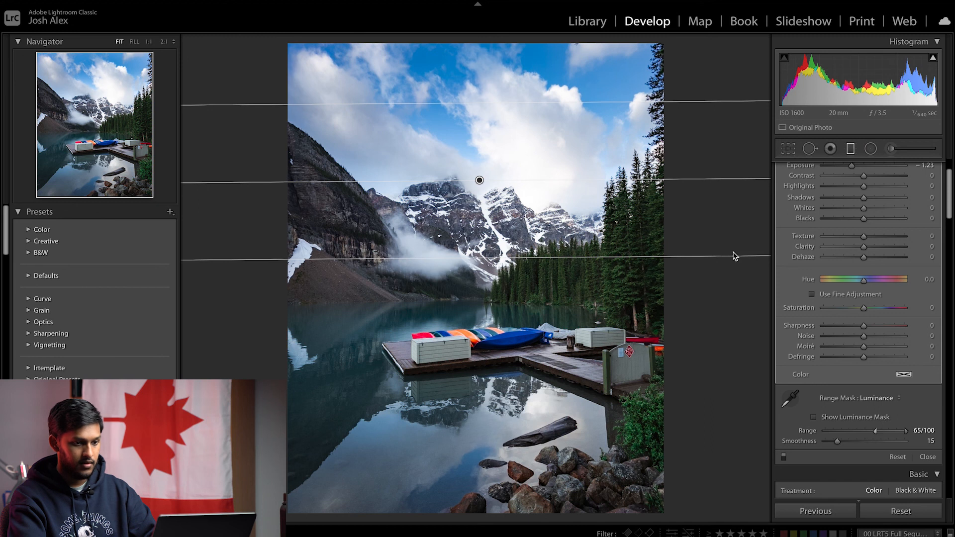
click(848, 149)
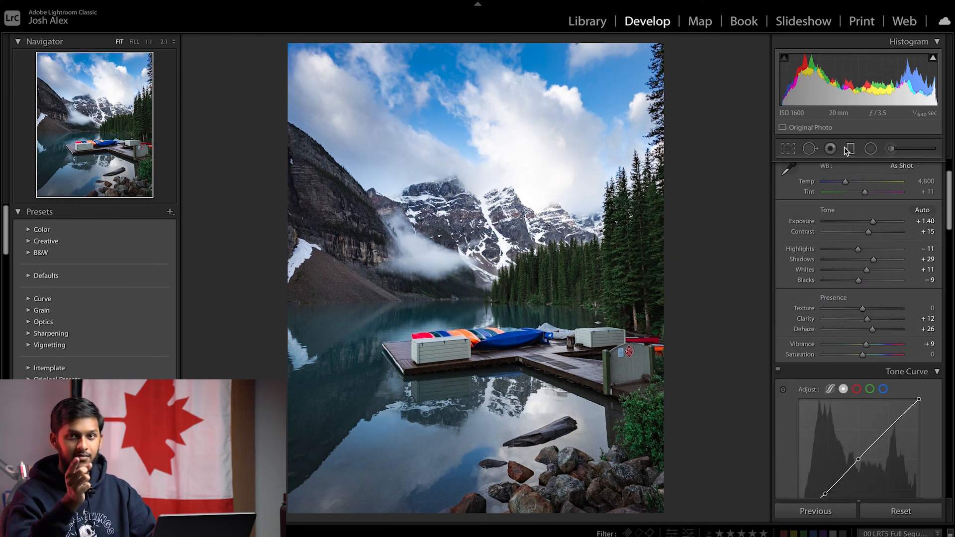